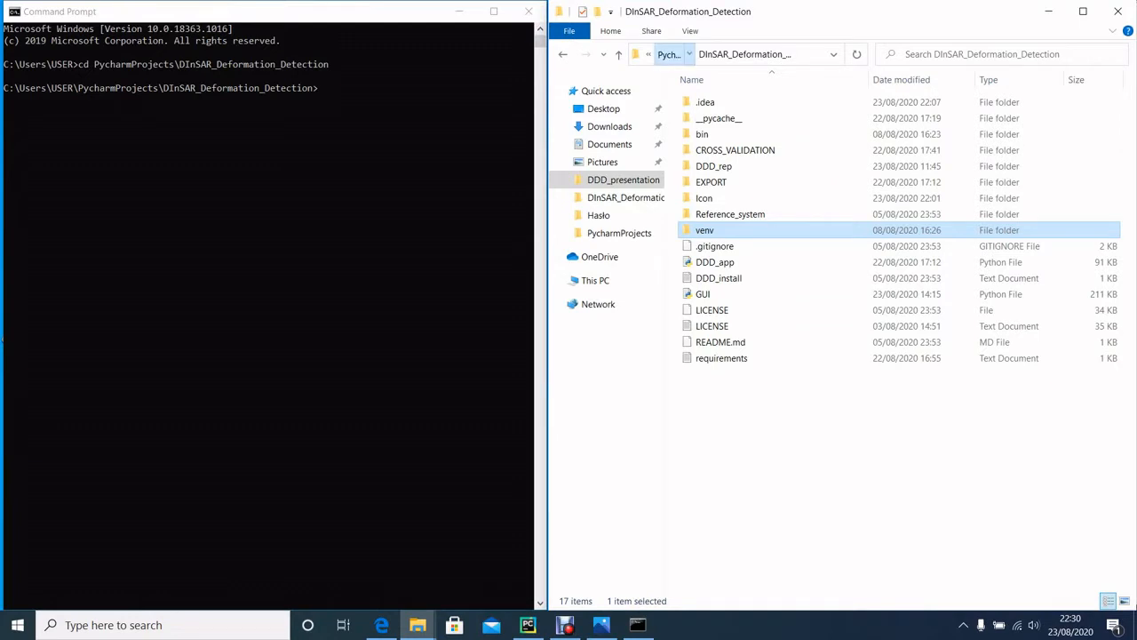
Step: Review the package list in the requirements text file of the DInSAR_Deformation_Detection folder and close the file
{"action": "left_click", "coordinate": [669, 54]}
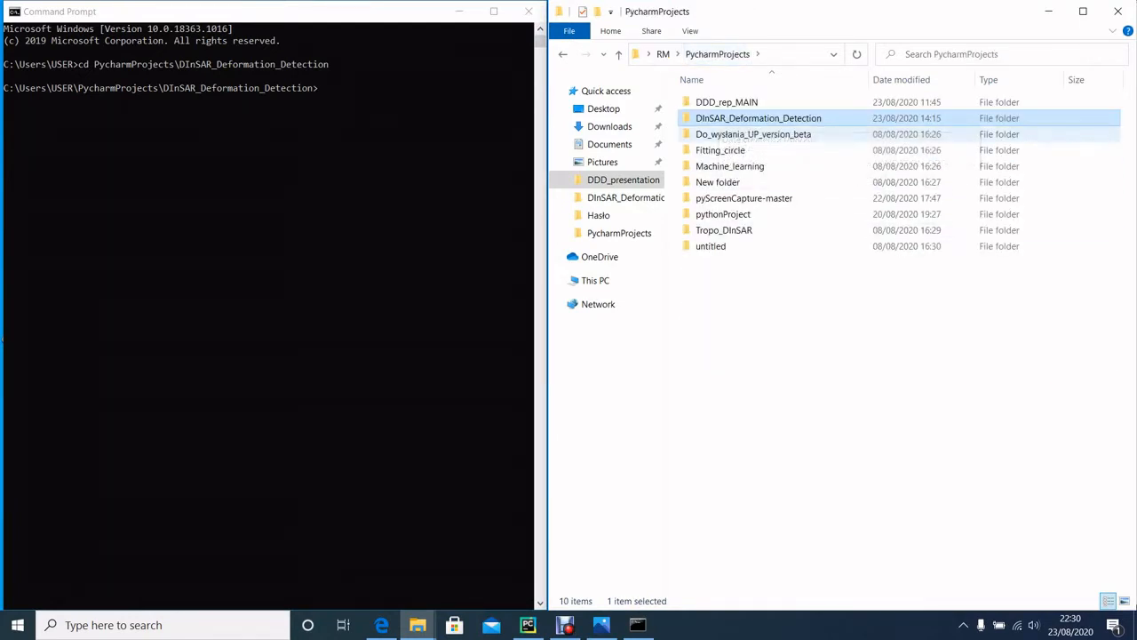
{"action": "double_click", "coordinate": [756, 119]}
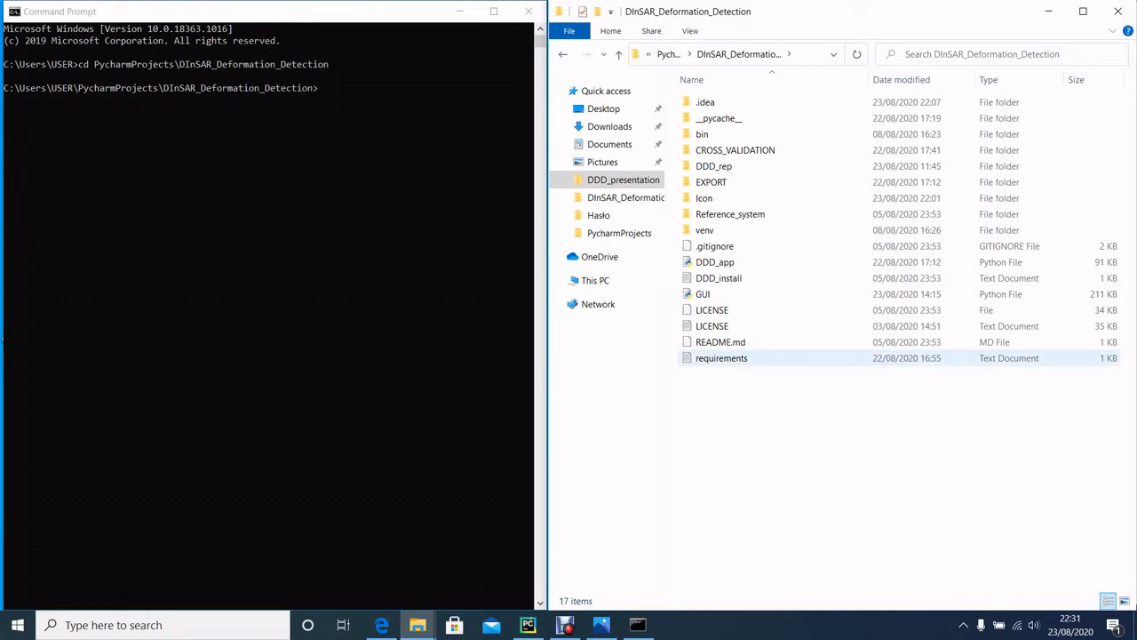
{"action": "double_click", "coordinate": [722, 358]}
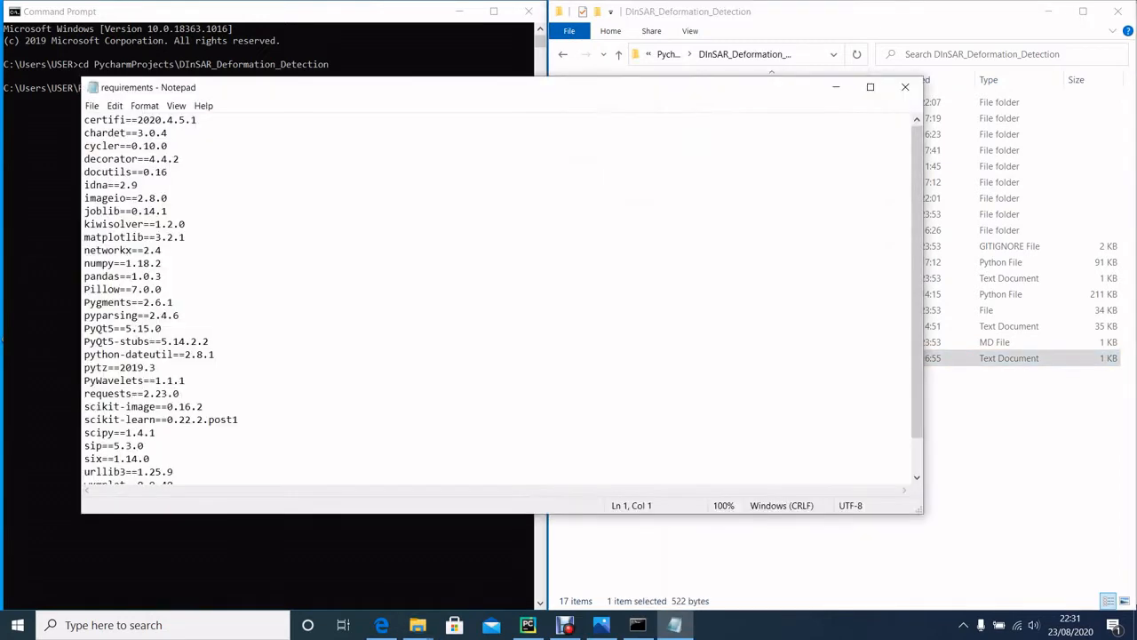
{"action": "left_click_drag", "start_coordinate": [678, 76], "coordinate": [678, 0]}
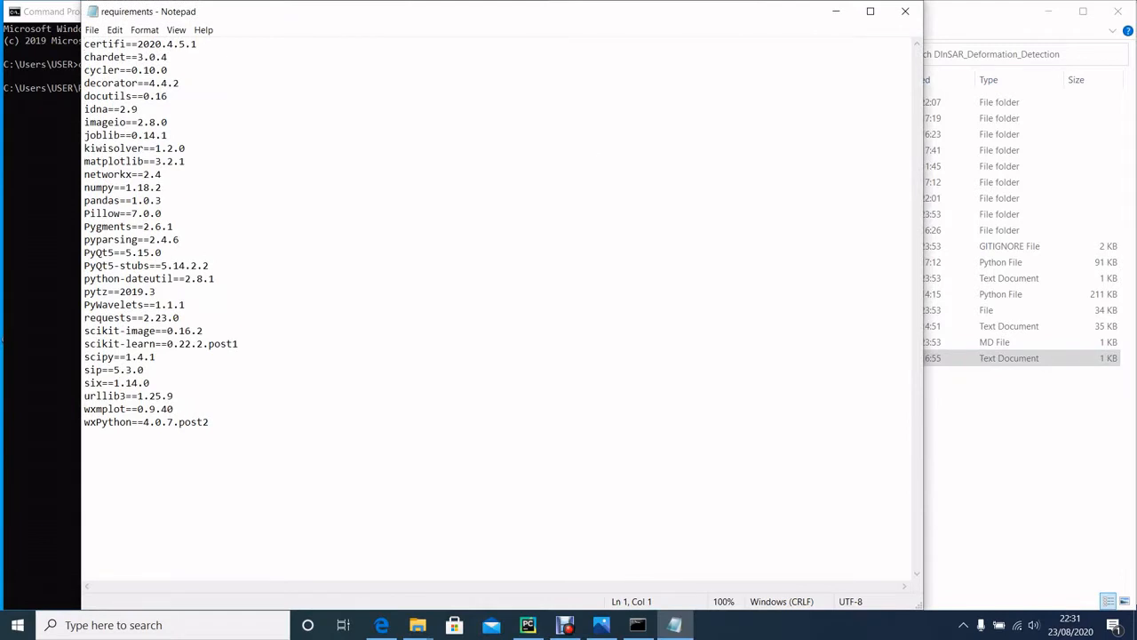
{"action": "left_click_drag", "start_coordinate": [922, 386], "coordinate": [445, 402]}
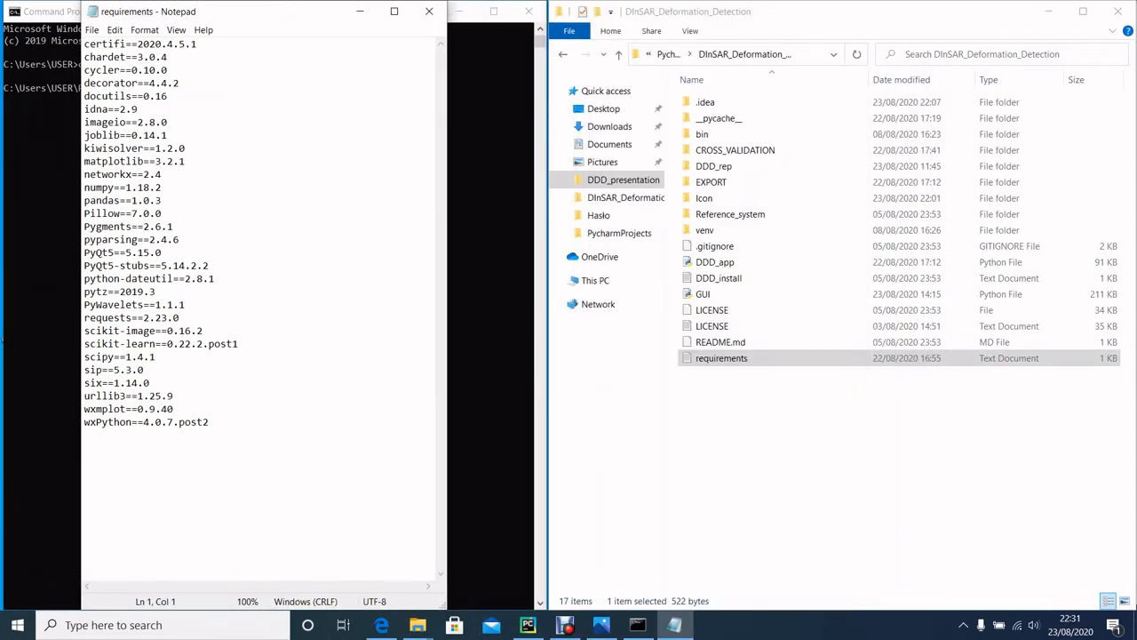
{"action": "left_click_drag", "start_coordinate": [278, 13], "coordinate": [300, 12]}
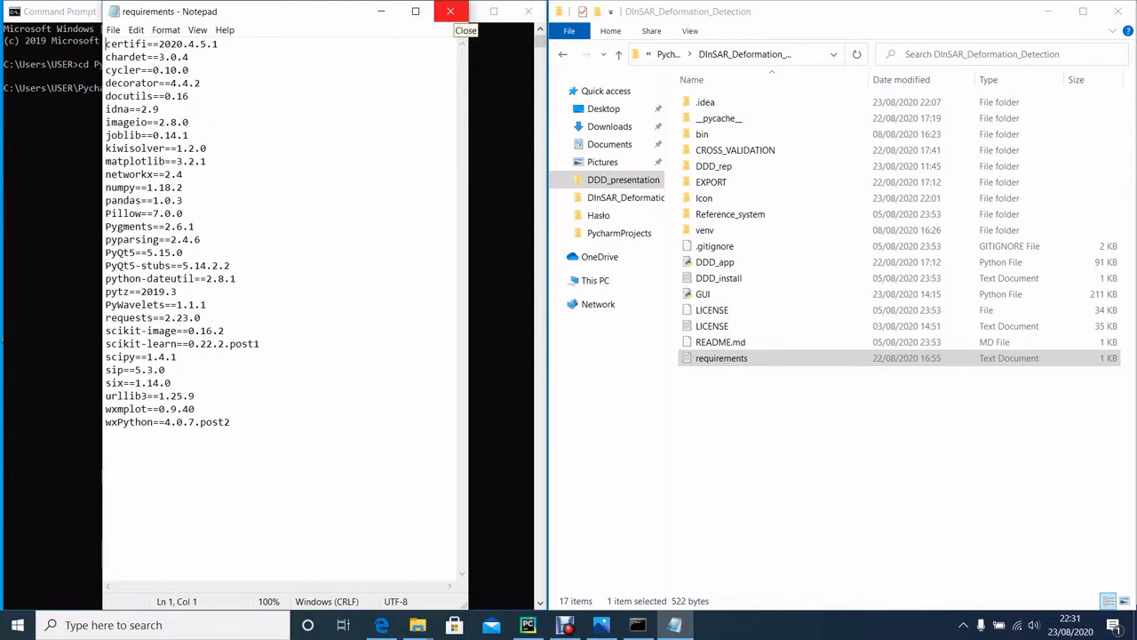
{"action": "left_click", "coordinate": [450, 12]}
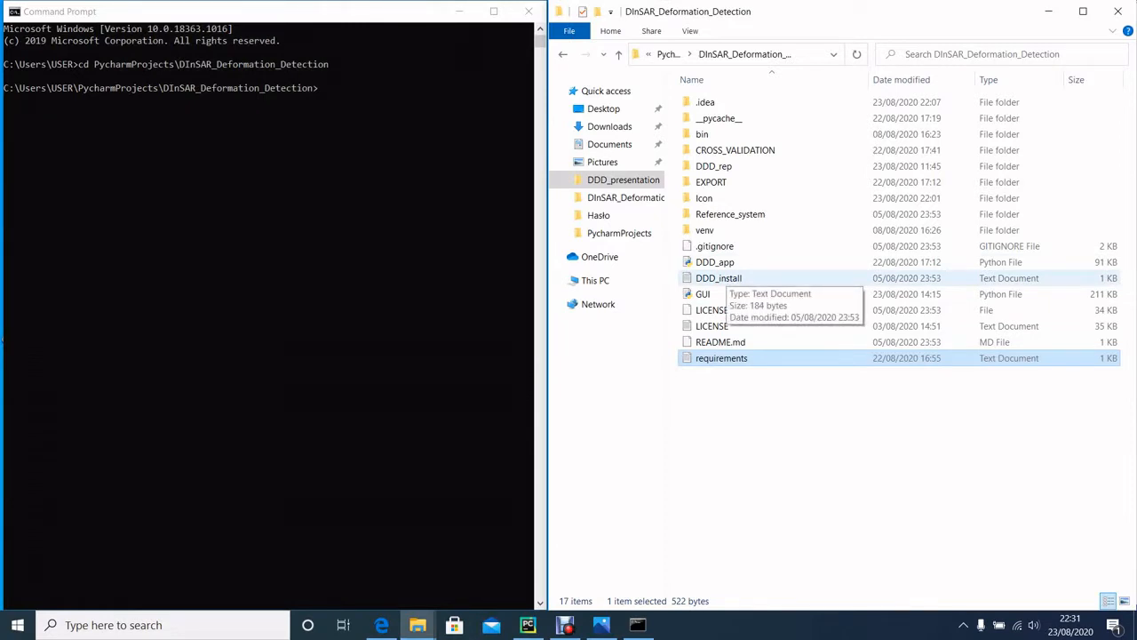
Step: Open the DDD_install text file, widen its window and review the pip upgrade, requirements install and GUI launch commands
{"action": "double_click", "coordinate": [726, 278]}
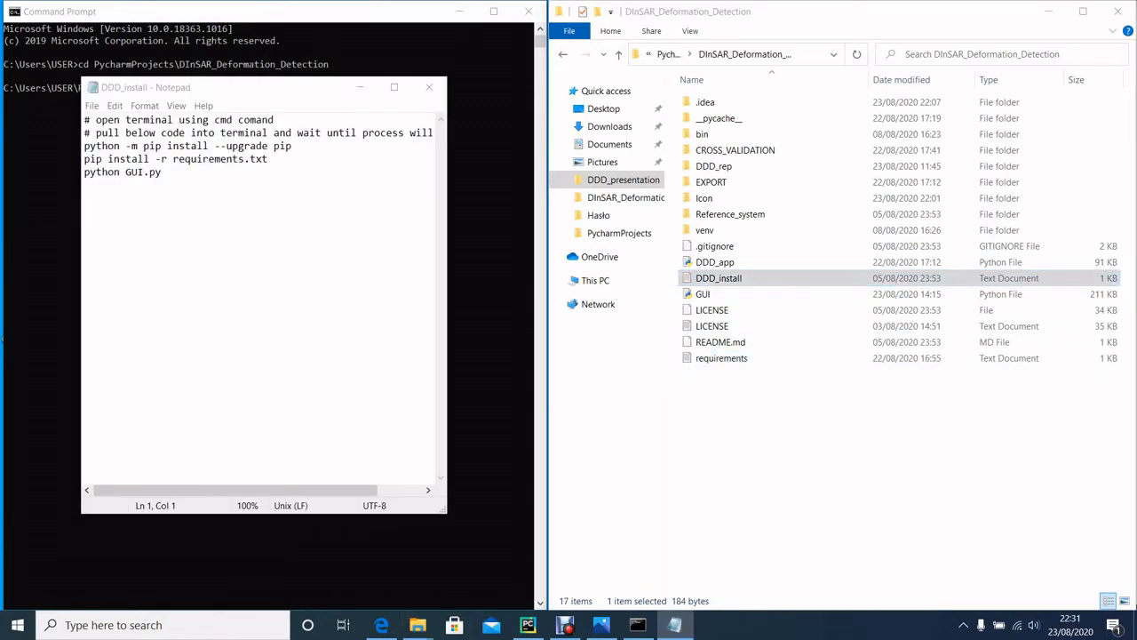
{"action": "left_click_drag", "start_coordinate": [447, 191], "coordinate": [671, 191]}
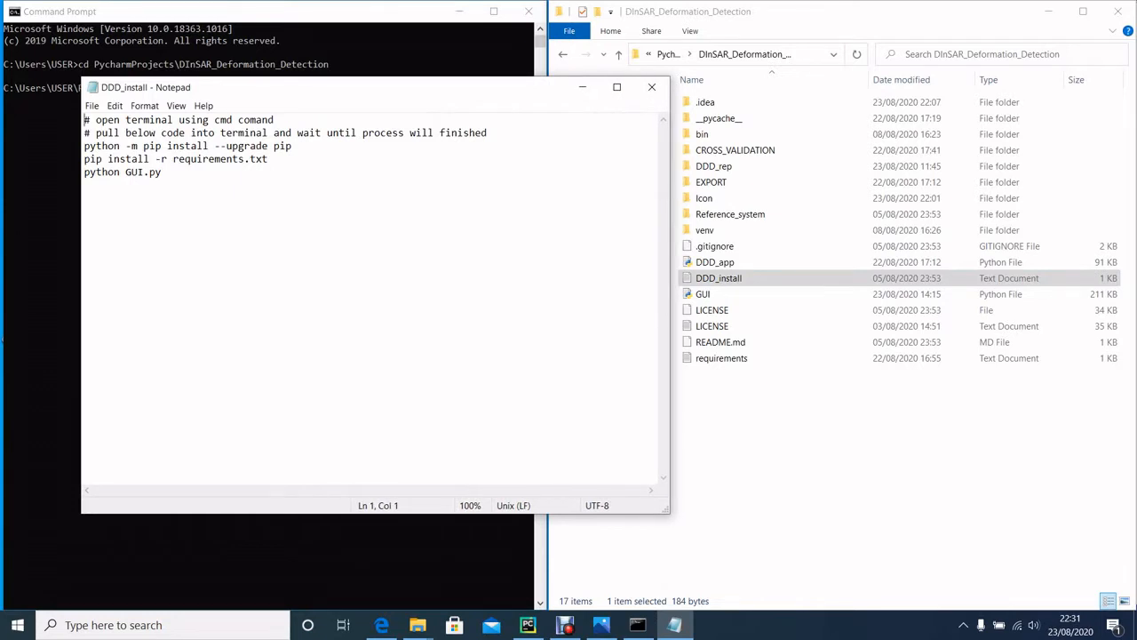
{"action": "left_click_drag", "start_coordinate": [292, 146], "coordinate": [84, 146]}
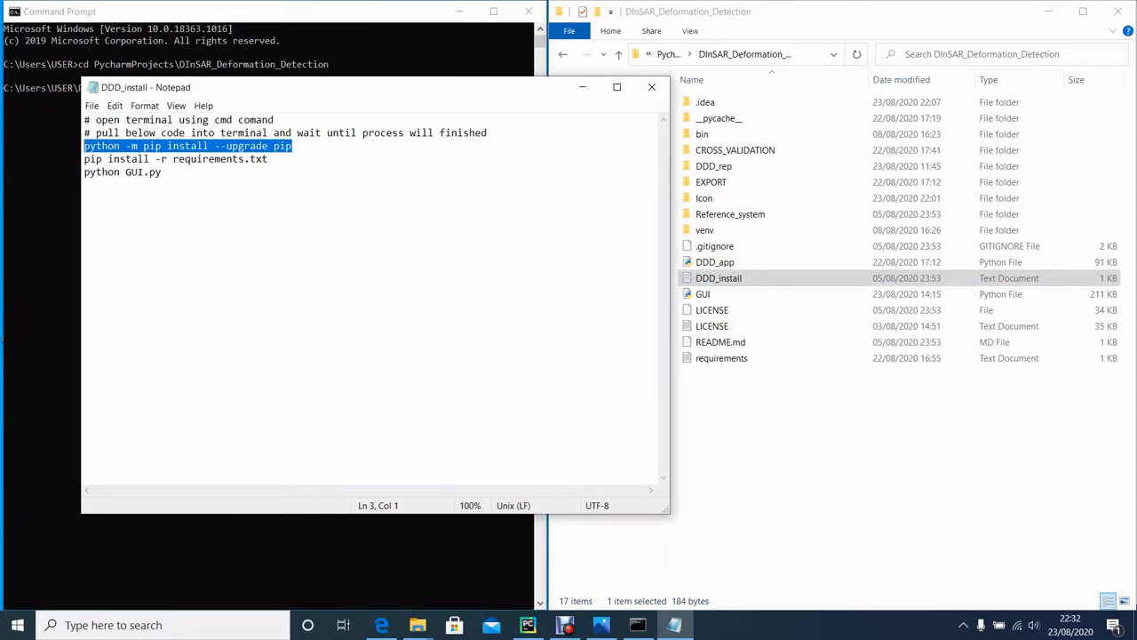
{"action": "key", "text": "End"}
{"action": "key", "text": "shift+Home"}
{"action": "left_click_drag", "start_coordinate": [269, 159], "coordinate": [84, 159]}
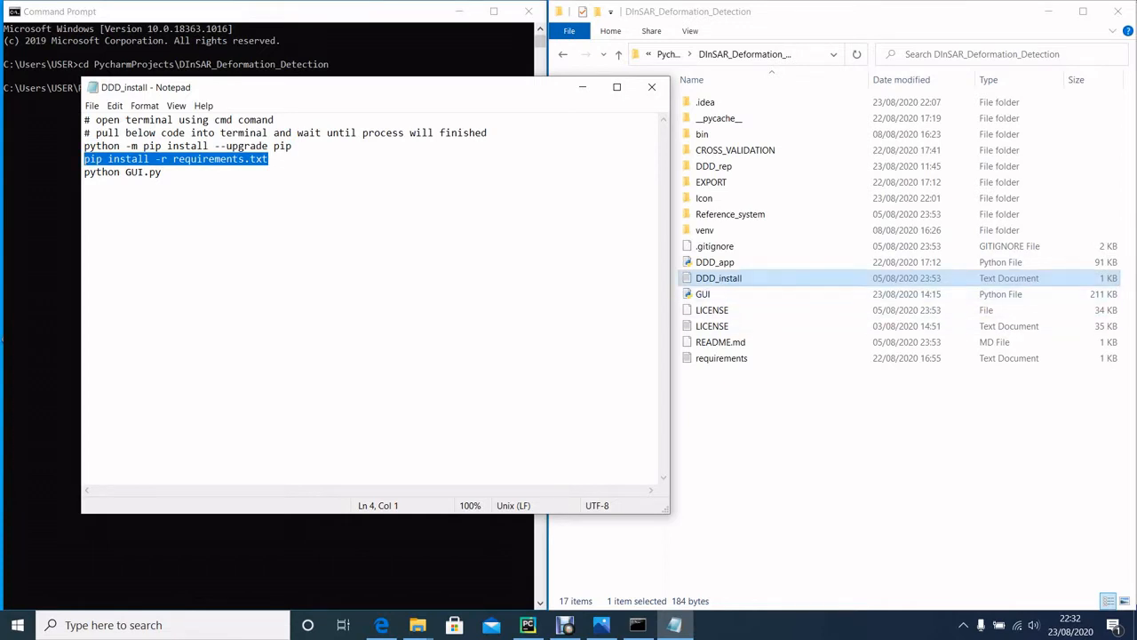
{"action": "left_click", "coordinate": [162, 173]}
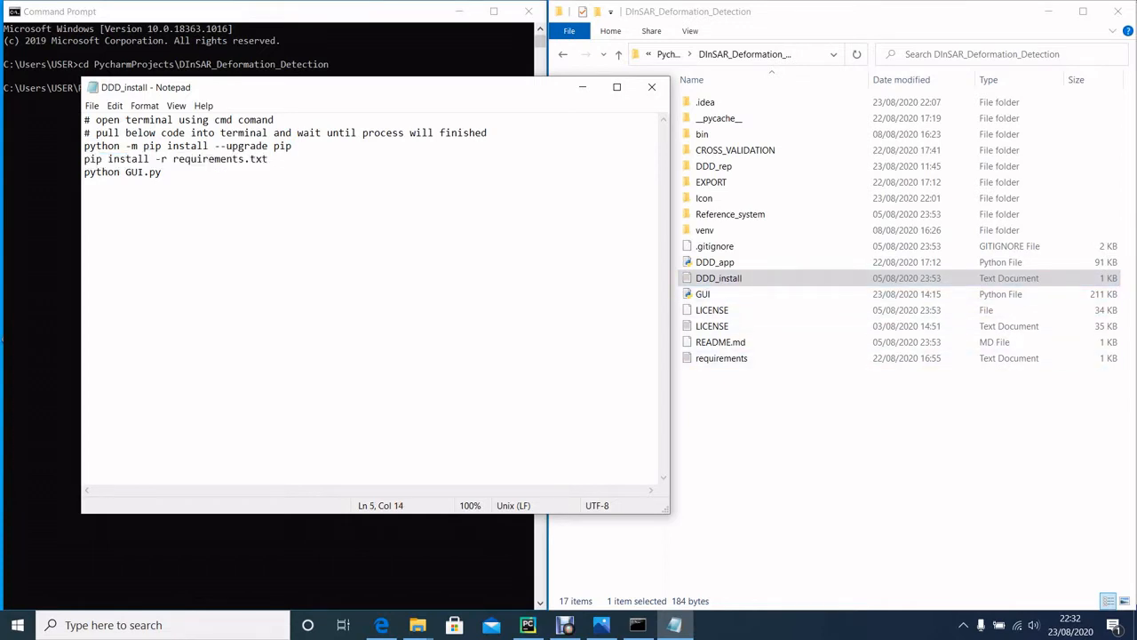
{"action": "left_click_drag", "start_coordinate": [163, 173], "coordinate": [84, 173]}
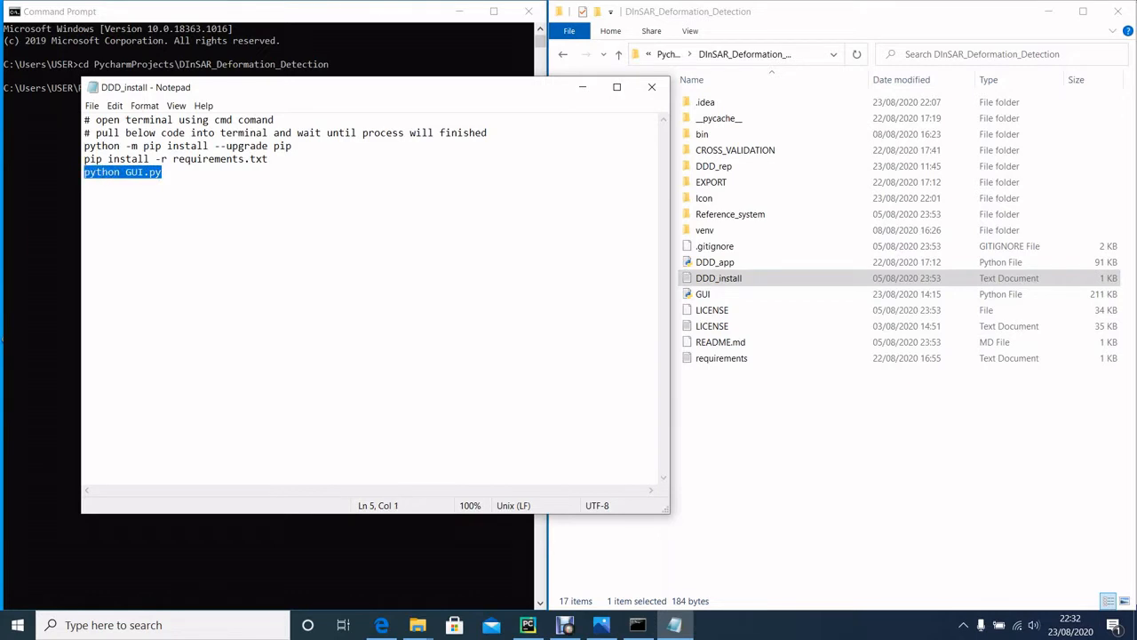
{"action": "left_click", "coordinate": [268, 159]}
{"action": "key", "text": "Return"}
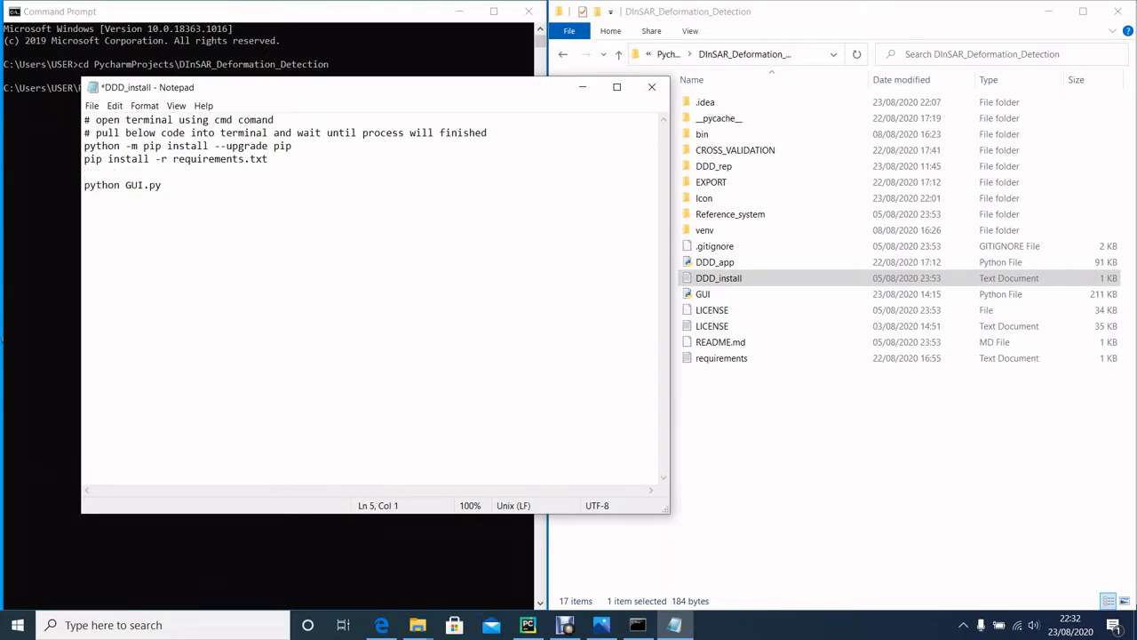
{"action": "type", "text": "pyhton"}
{"action": "key", "text": "BackSpace"}
{"action": "key", "text": "BackSpace"}
{"action": "key", "text": "BackSpace"}
{"action": "key", "text": "BackSpace"}
{"action": "key", "text": "BackSpace"}
{"action": "key", "text": "BackSpace"}
{"action": "key", "text": "BackSpace"}
{"action": "type", "text": "ve"}
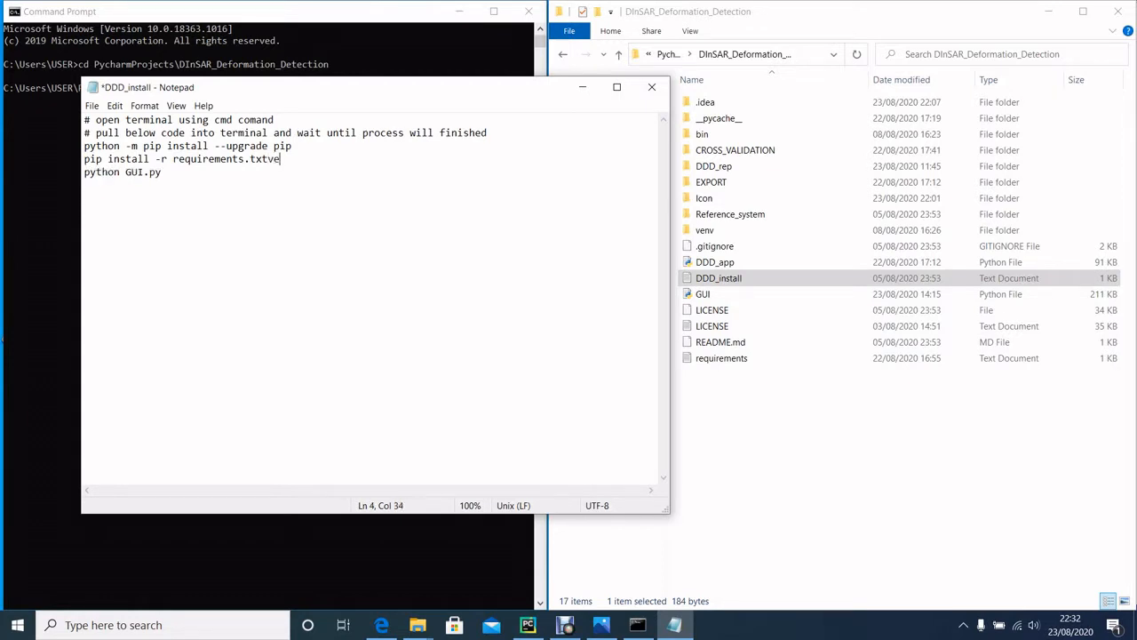
{"action": "type", "text": "nv\\"}
{"action": "key", "text": "BackSpace"}
{"action": "key", "text": "BackSpace"}
{"action": "key", "text": "BackSpace"}
{"action": "key", "text": "BackSpace"}
{"action": "key", "text": "BackSpace"}
Step: Add the line venv\Scripts\activate between the requirements install command and python GUI.py in DDD_install
{"action": "key", "text": "Return"}
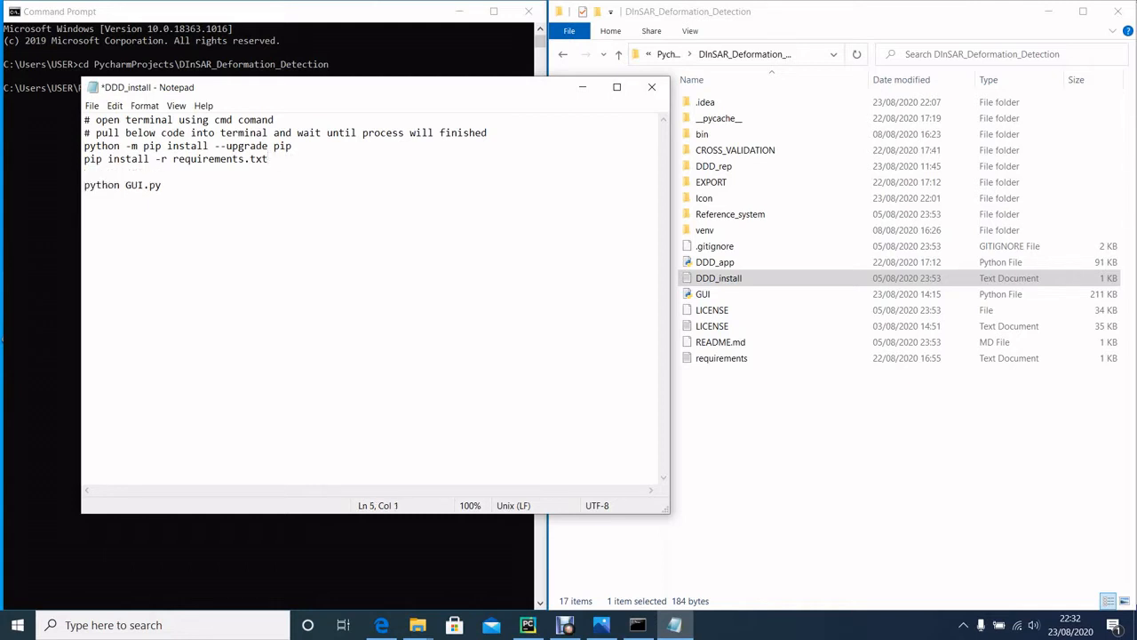
{"action": "type", "text": "venv\\Scripts\\activa"}
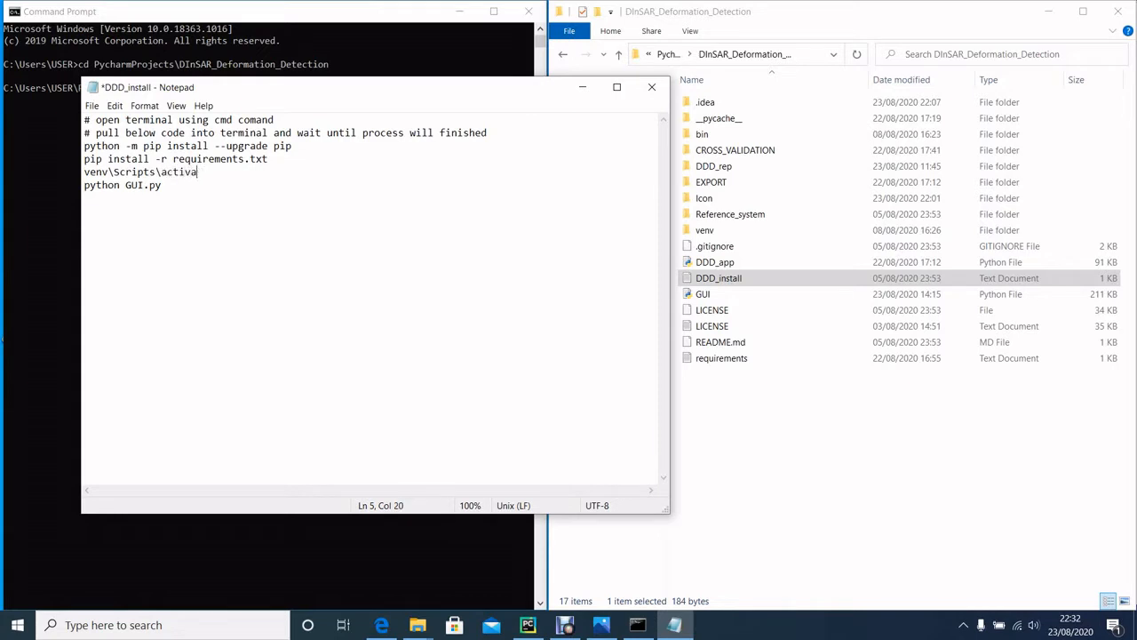
{"action": "type", "text": "te"}
{"action": "left_click_drag", "start_coordinate": [162, 185], "coordinate": [84, 185]}
{"action": "left_click", "coordinate": [87, 198]}
Step: Arrange the DDD_install window beside the Command Prompt and run venv\Scripts\activate in the project folder
{"action": "left_click_drag", "start_coordinate": [350, 93], "coordinate": [811, 22]}
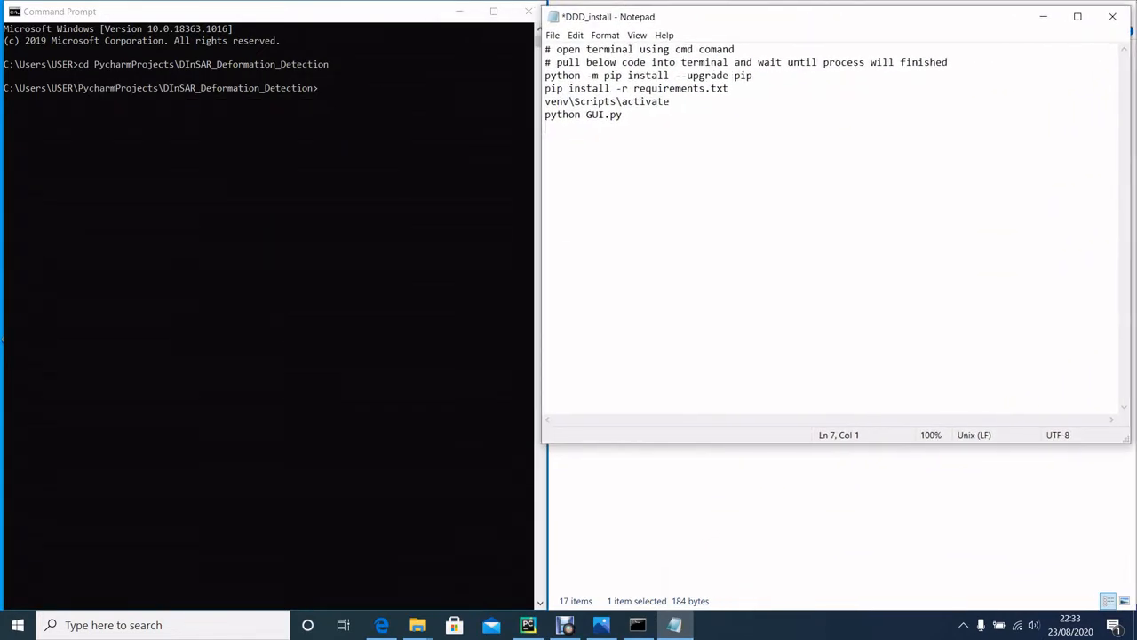
{"action": "left_click_drag", "start_coordinate": [807, 443], "coordinate": [806, 555]}
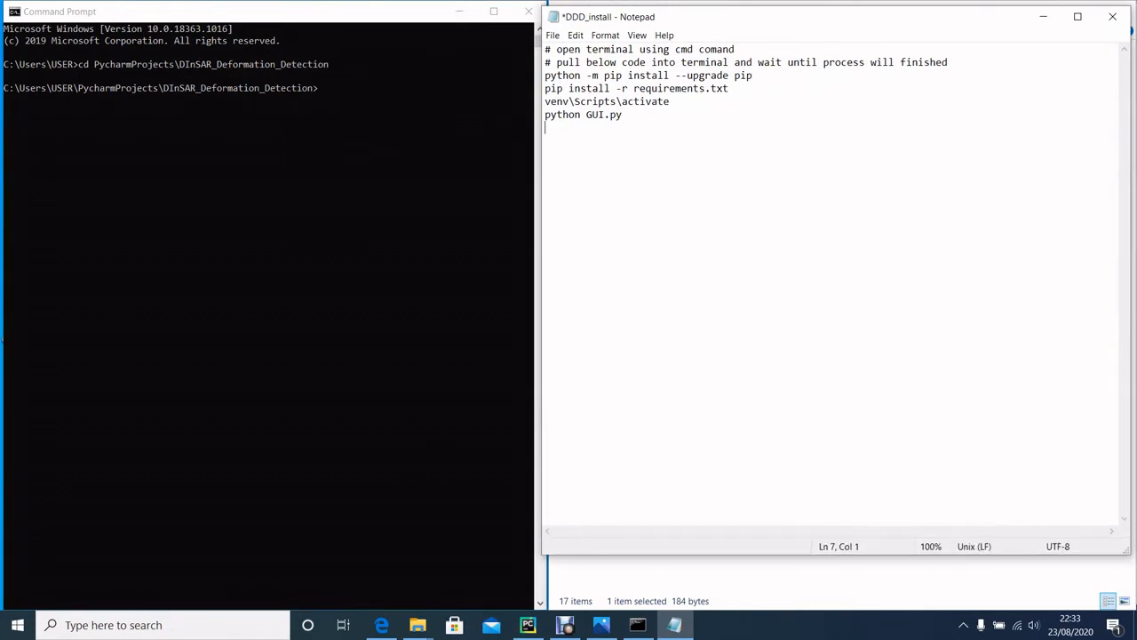
{"action": "left_click_drag", "start_coordinate": [670, 101], "coordinate": [545, 102]}
{"action": "key", "text": "ctrl+c"}
{"action": "left_click", "coordinate": [320, 89]}
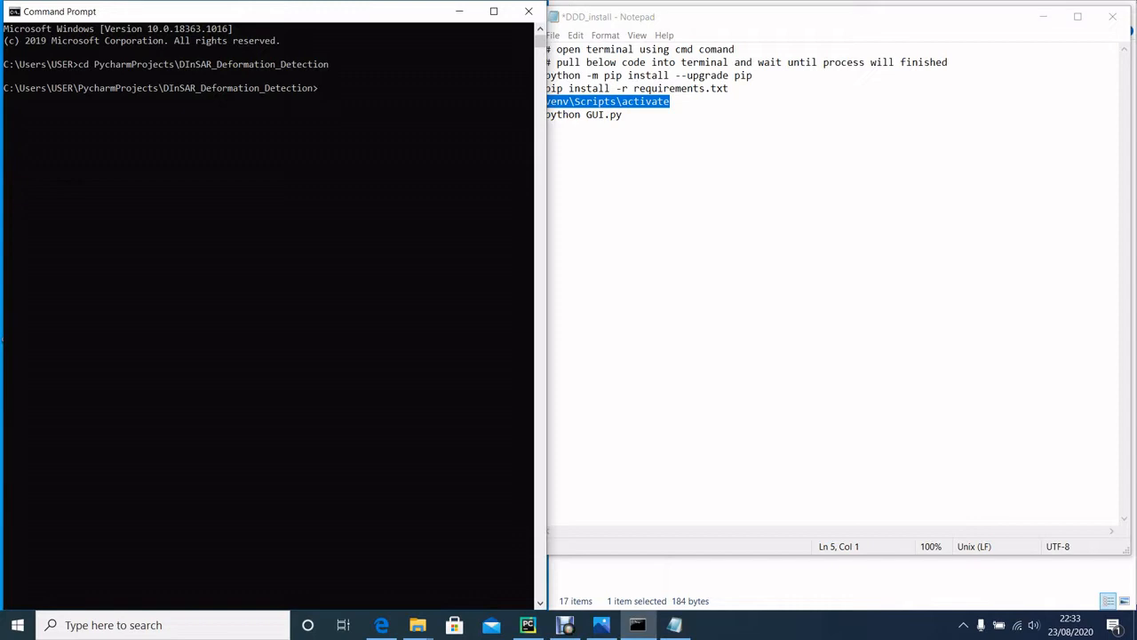
{"action": "key", "text": "ctrl+v"}
{"action": "key", "text": "Return"}
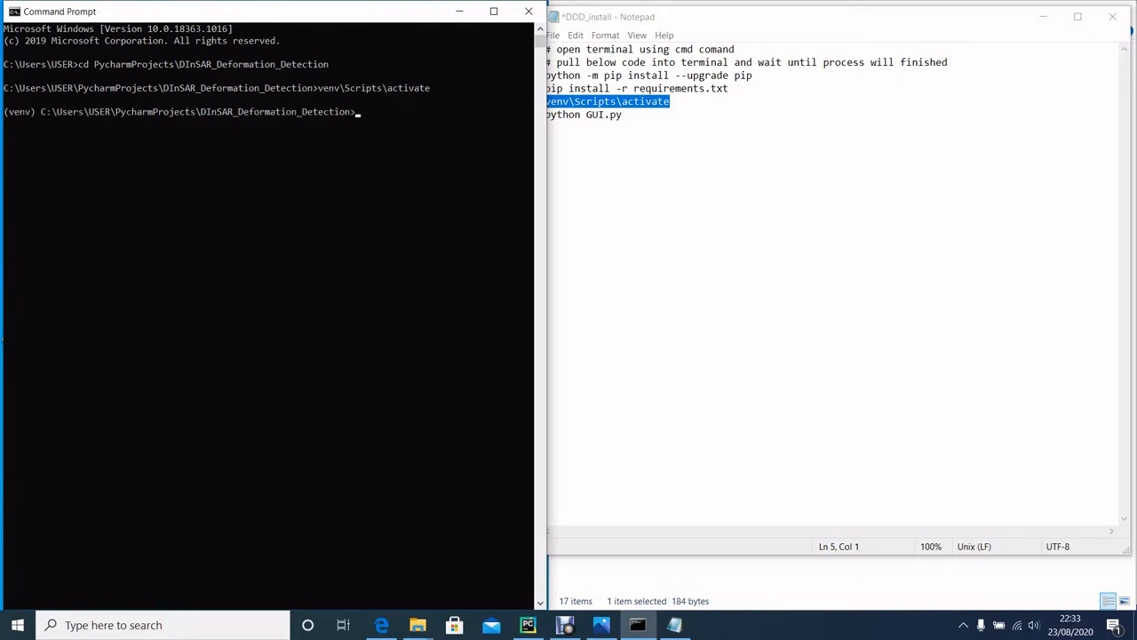
Step: Narrow the Command Prompt window and run python GUI.py from the DDD_install notes in the activated environment
{"action": "left_click_drag", "start_coordinate": [546, 177], "coordinate": [523, 177]}
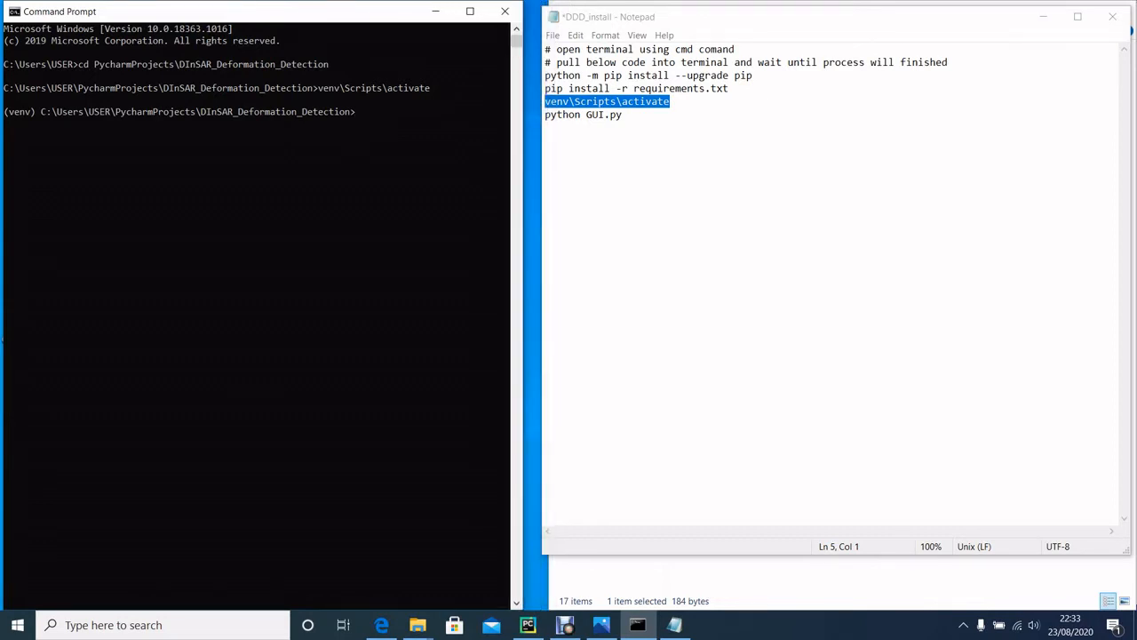
{"action": "left_click", "coordinate": [547, 127]}
{"action": "left_click_drag", "start_coordinate": [546, 115], "coordinate": [623, 115]}
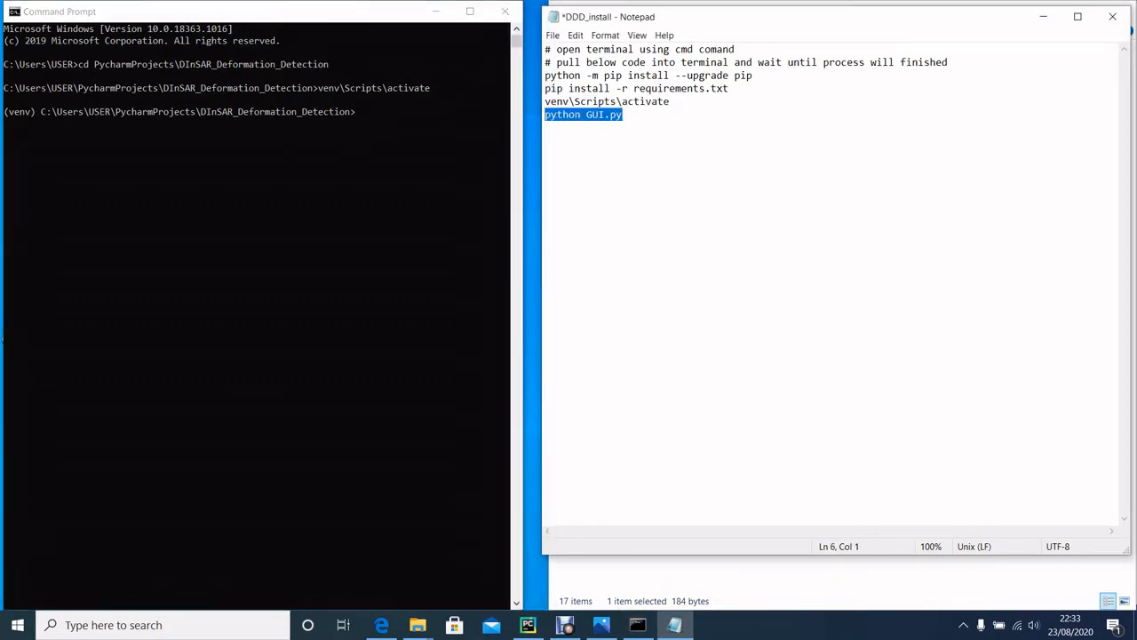
{"action": "left_click", "coordinate": [358, 113]}
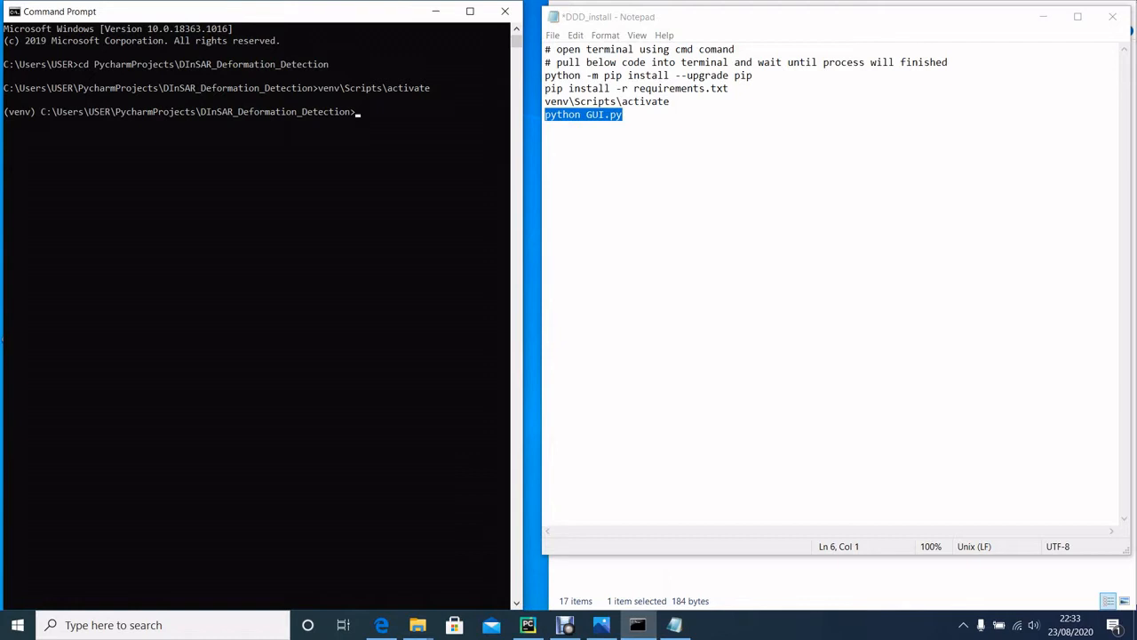
{"action": "type", "text": "python GUI.py"}
{"action": "key", "text": "Return"}
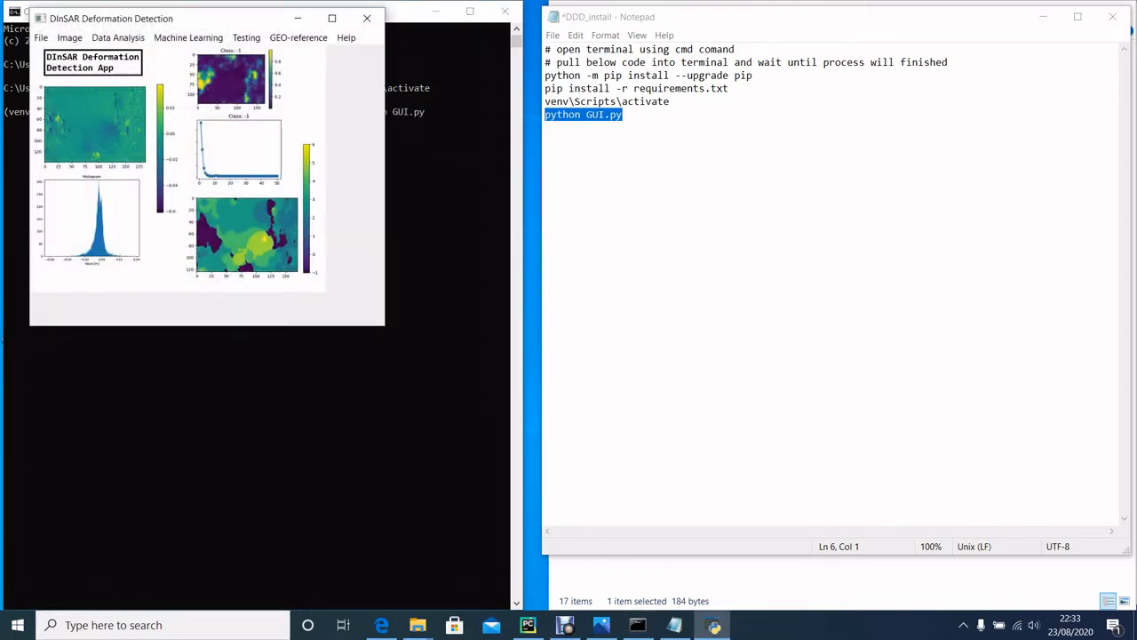
Step: Initialize a new image in the DInSAR Deformation Detection app, and enlarge and reposition its window over the terminal
{"action": "left_click_drag", "start_coordinate": [182, 19], "coordinate": [153, 14]}
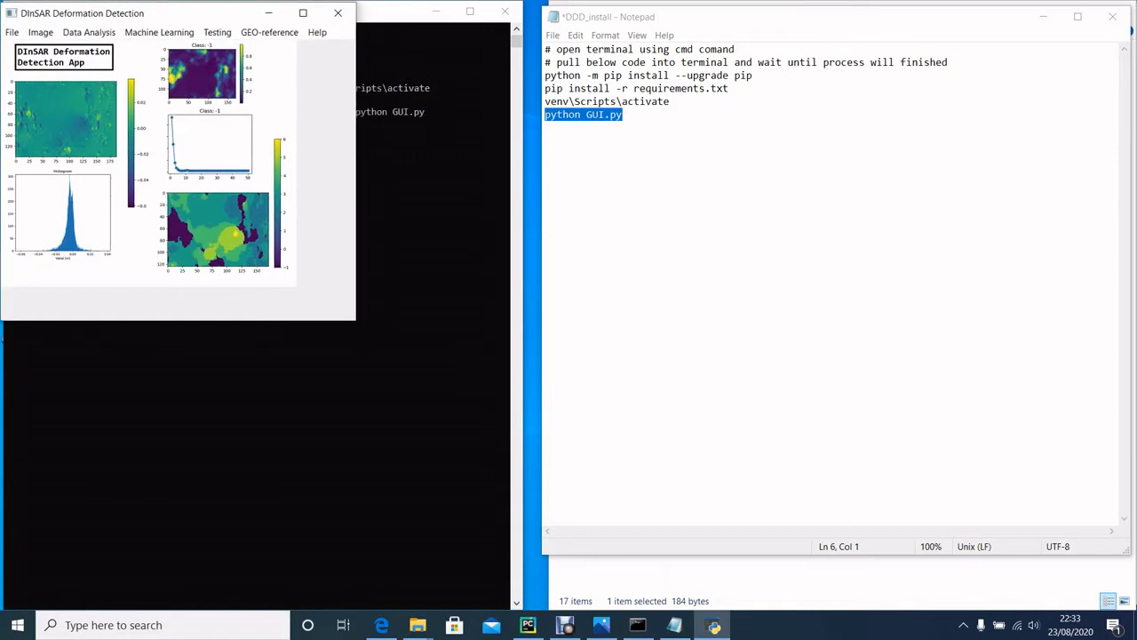
{"action": "left_click_drag", "start_coordinate": [158, 12], "coordinate": [245, 43]}
{"action": "left_click", "coordinate": [96, 61]}
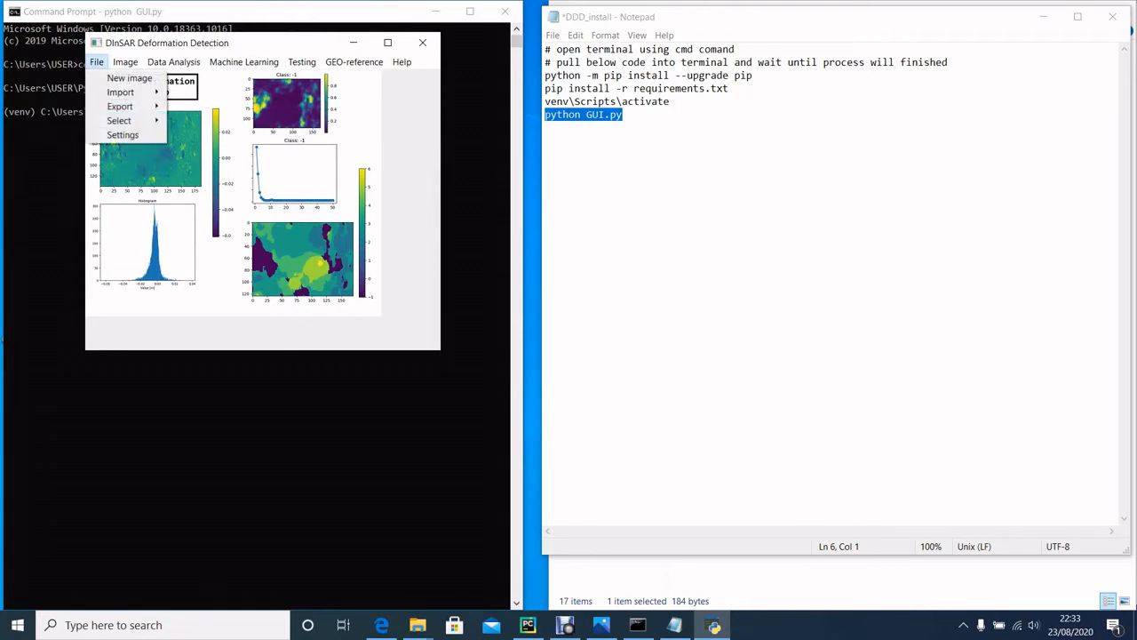
{"action": "mouse_move", "coordinate": [126, 62]}
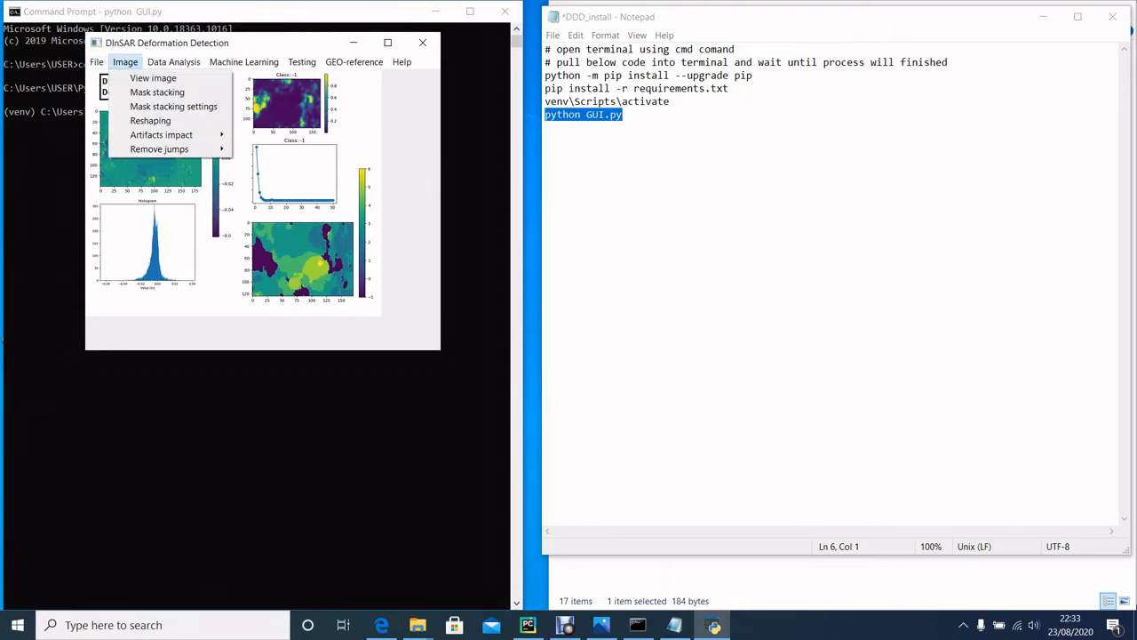
{"action": "mouse_move", "coordinate": [402, 61]}
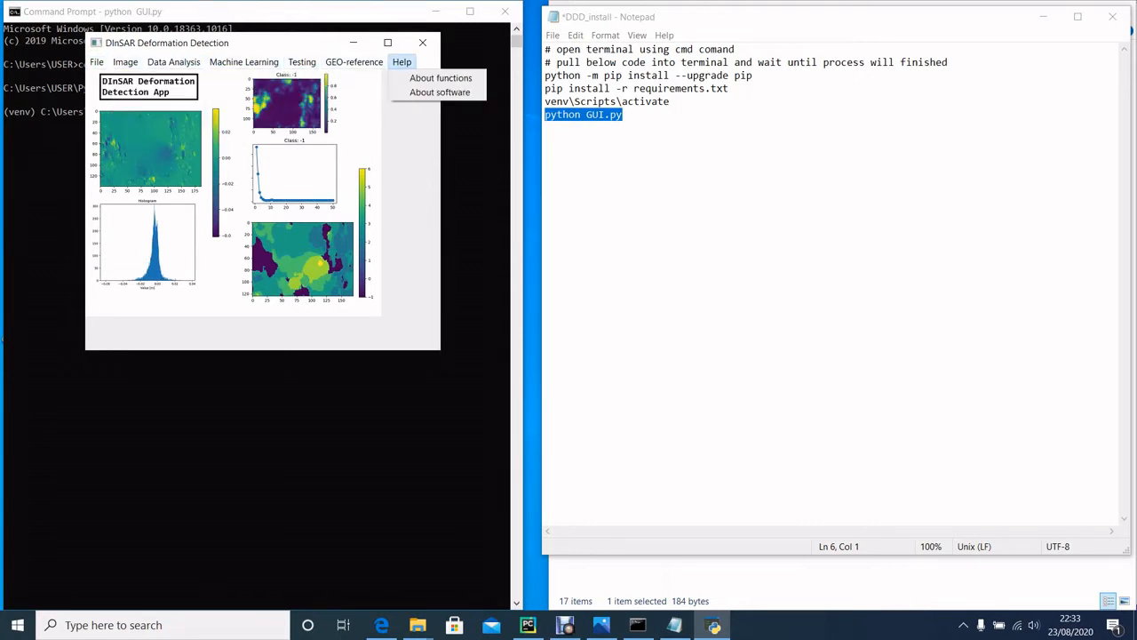
{"action": "mouse_move", "coordinate": [173, 62]}
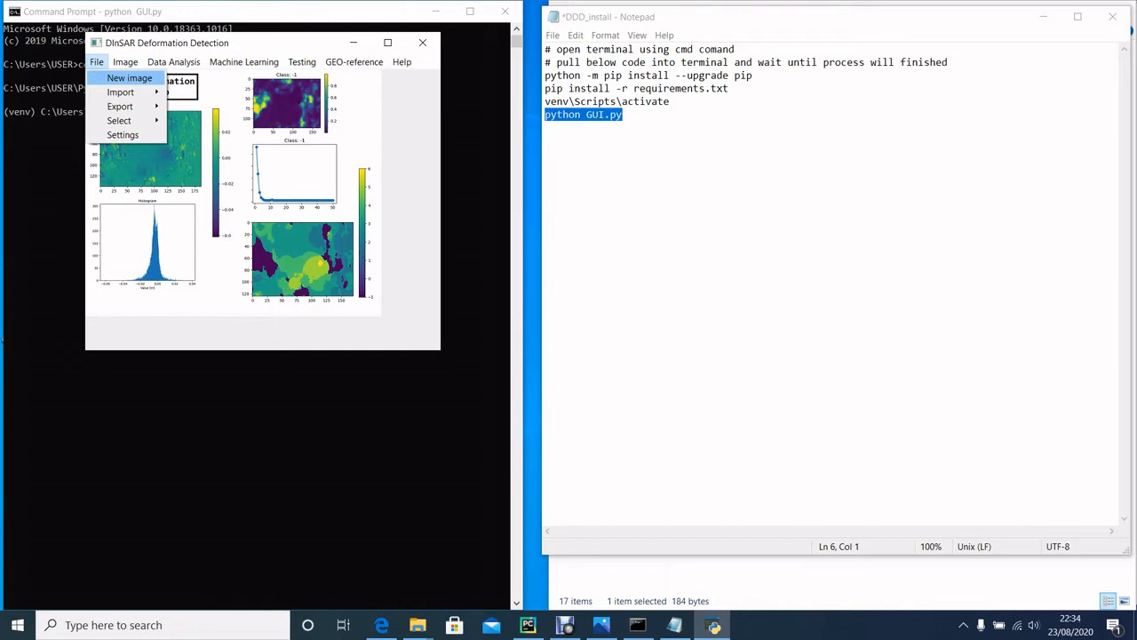
{"action": "left_click", "coordinate": [130, 78]}
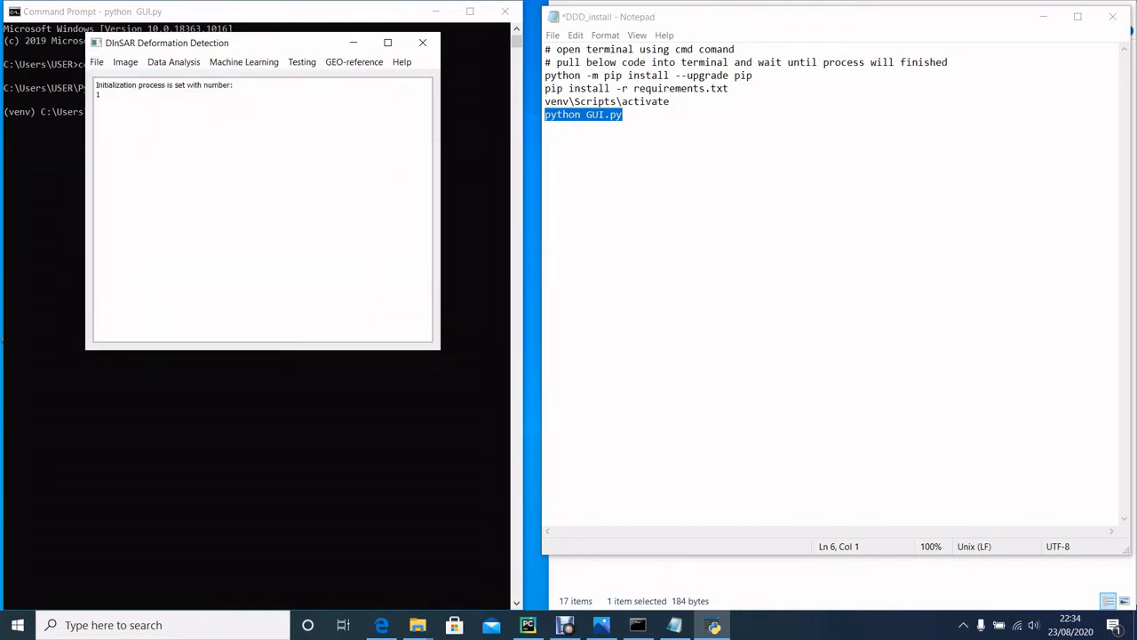
{"action": "left_click_drag", "start_coordinate": [440, 350], "coordinate": [551, 463]}
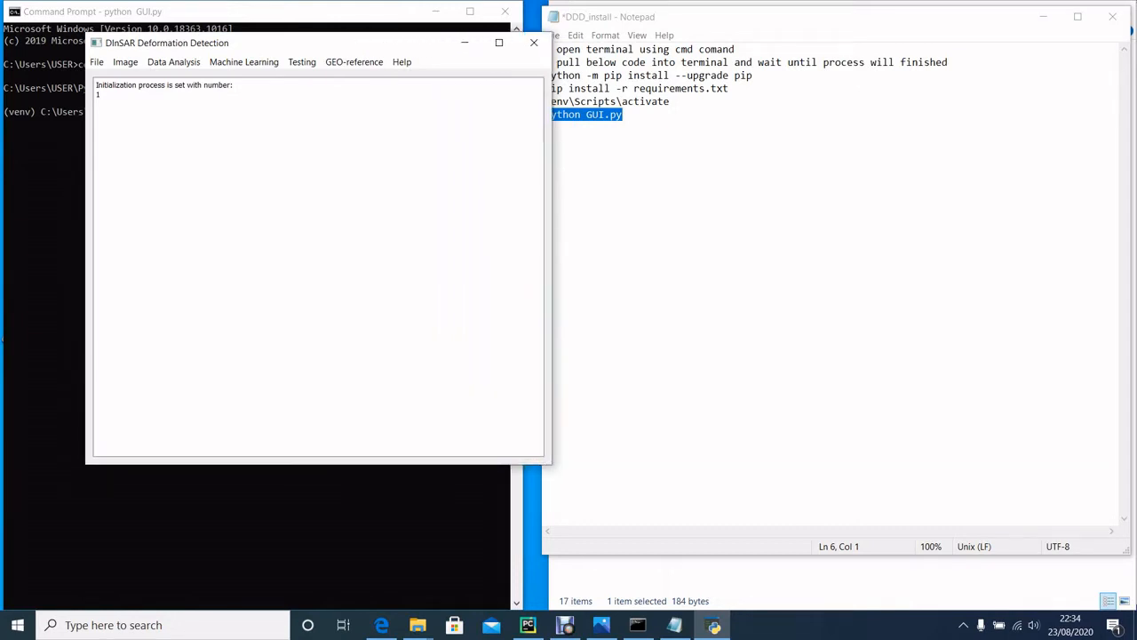
{"action": "left_click_drag", "start_coordinate": [269, 44], "coordinate": [208, 17]}
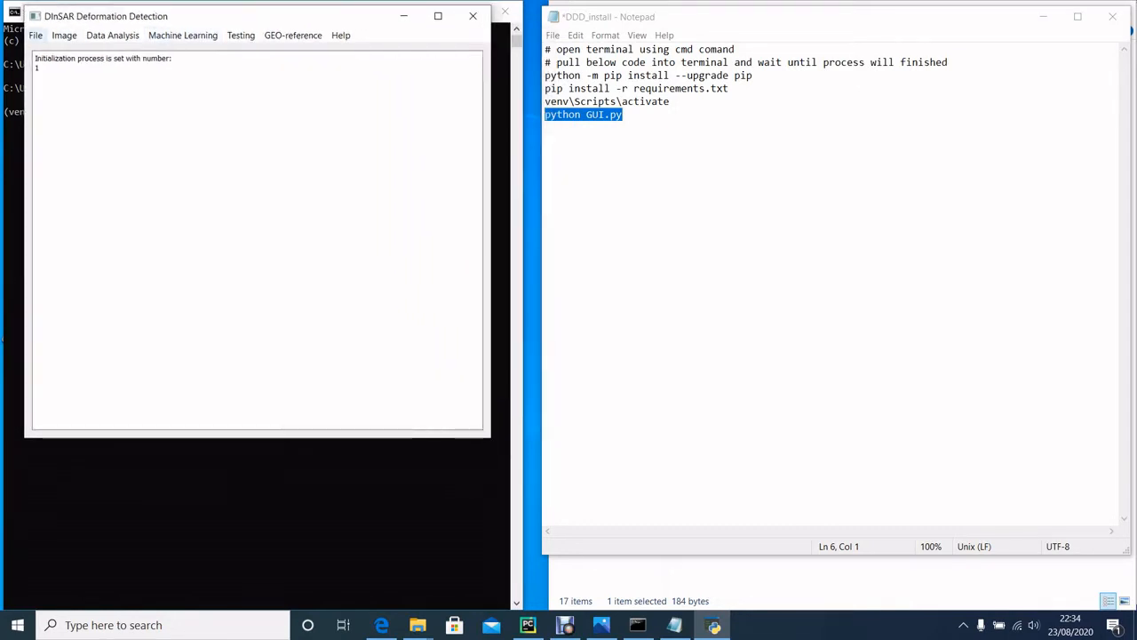
Step: Open the image selection table in the DInSAR Deformation Detection app
{"action": "left_click", "coordinate": [35, 34]}
{"action": "mouse_move", "coordinate": [57, 93]}
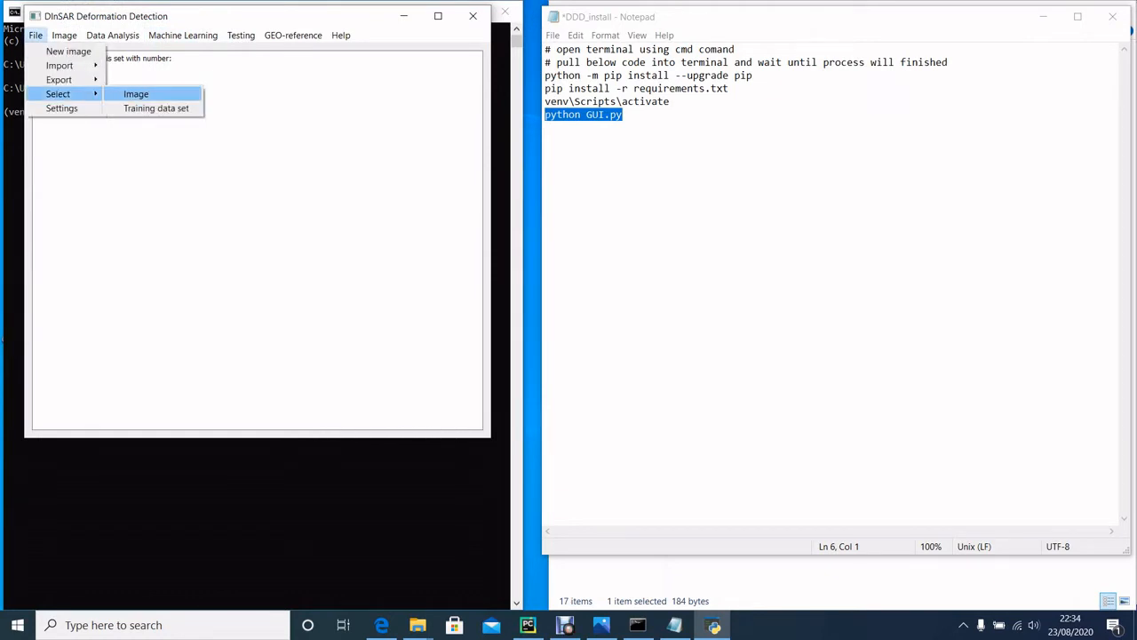
{"action": "left_click", "coordinate": [136, 93]}
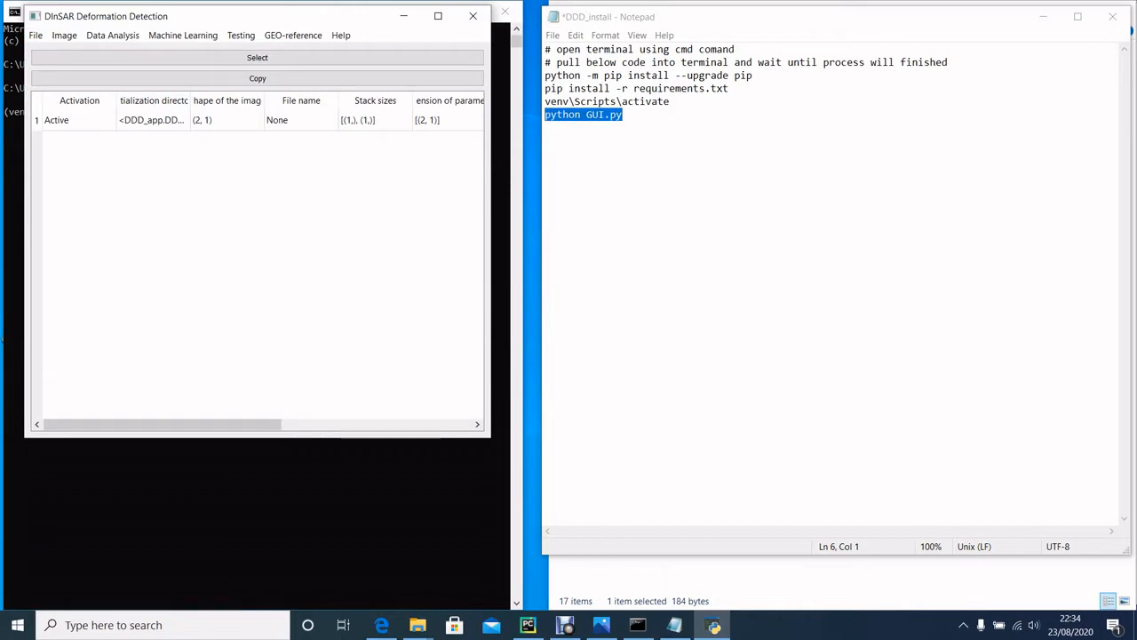
Step: Enlarge the DInSAR Deformation Detection window and adjust the widths of the Initialization directory and Shape of the image columns
{"action": "left_click_drag", "start_coordinate": [490, 210], "coordinate": [939, 189]}
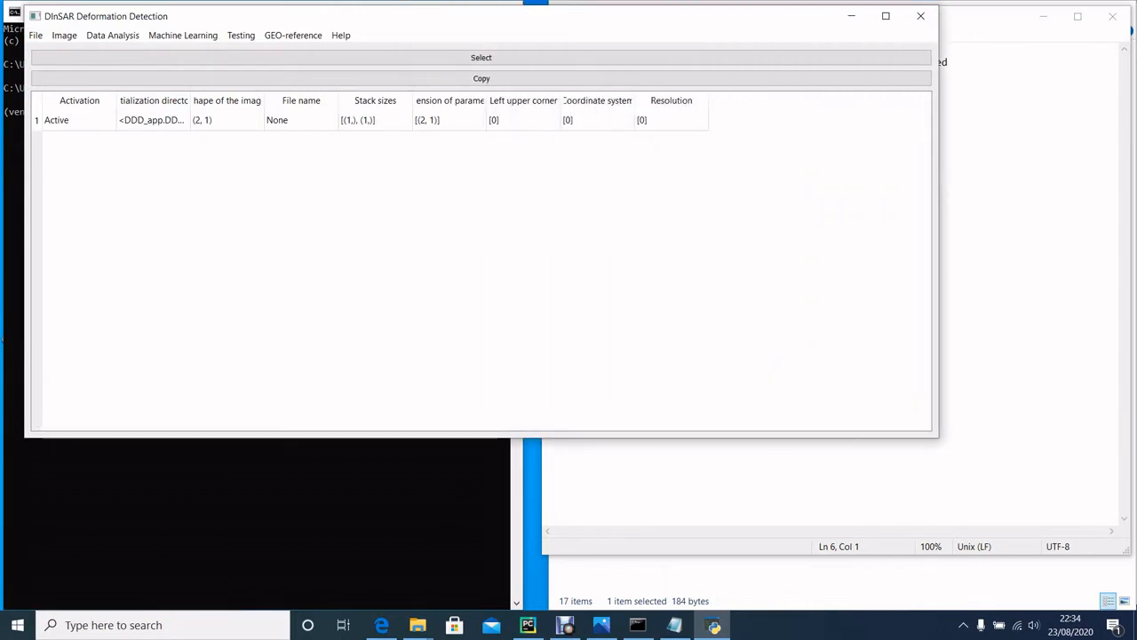
{"action": "left_click_drag", "start_coordinate": [483, 436], "coordinate": [484, 464]}
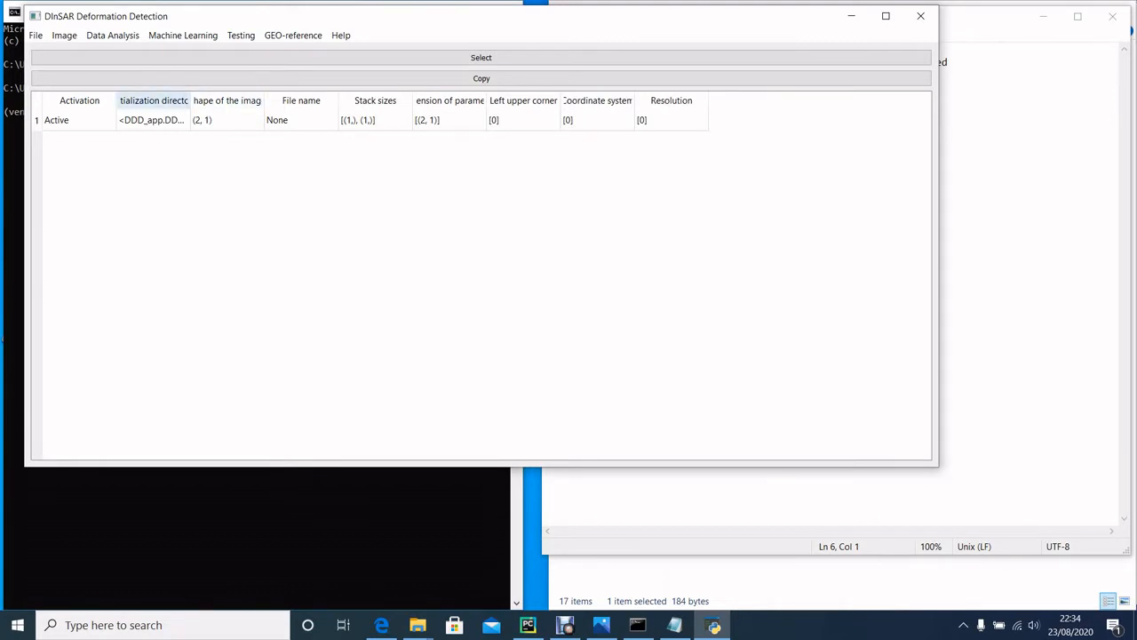
{"action": "left_click_drag", "start_coordinate": [190, 100], "coordinate": [346, 100]}
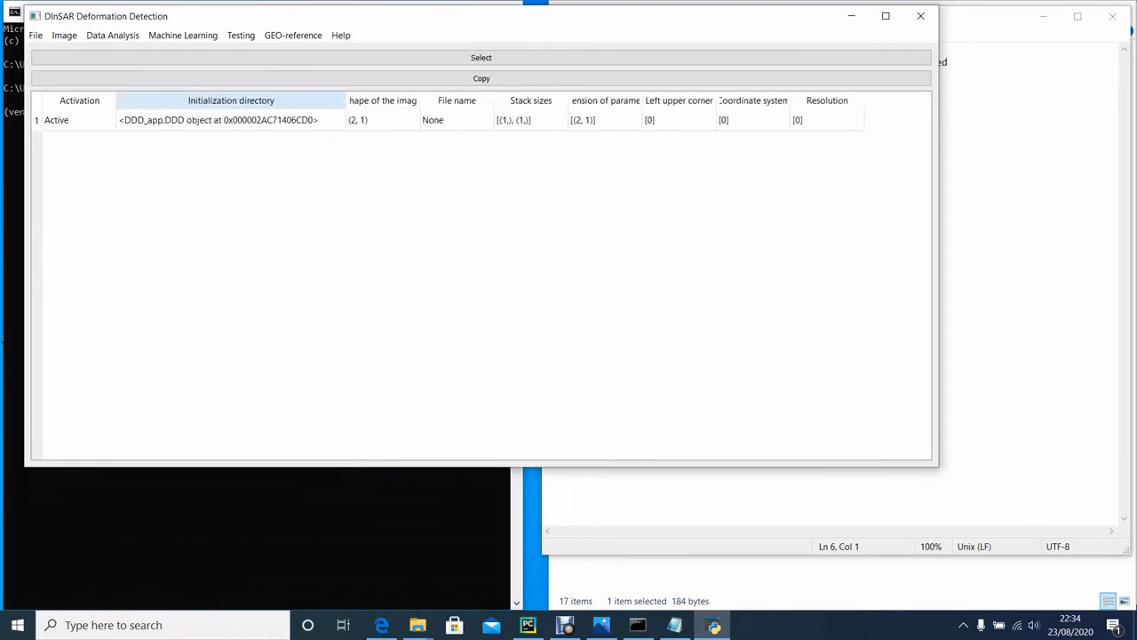
{"action": "left_click", "coordinate": [36, 34]}
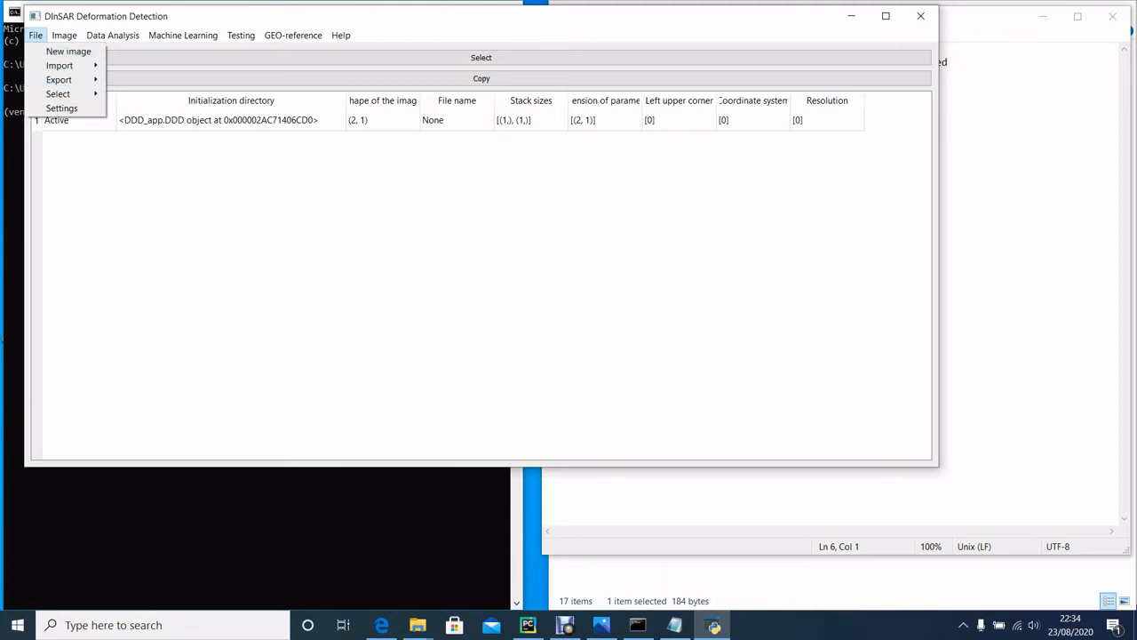
{"action": "left_click", "coordinate": [96, 158]}
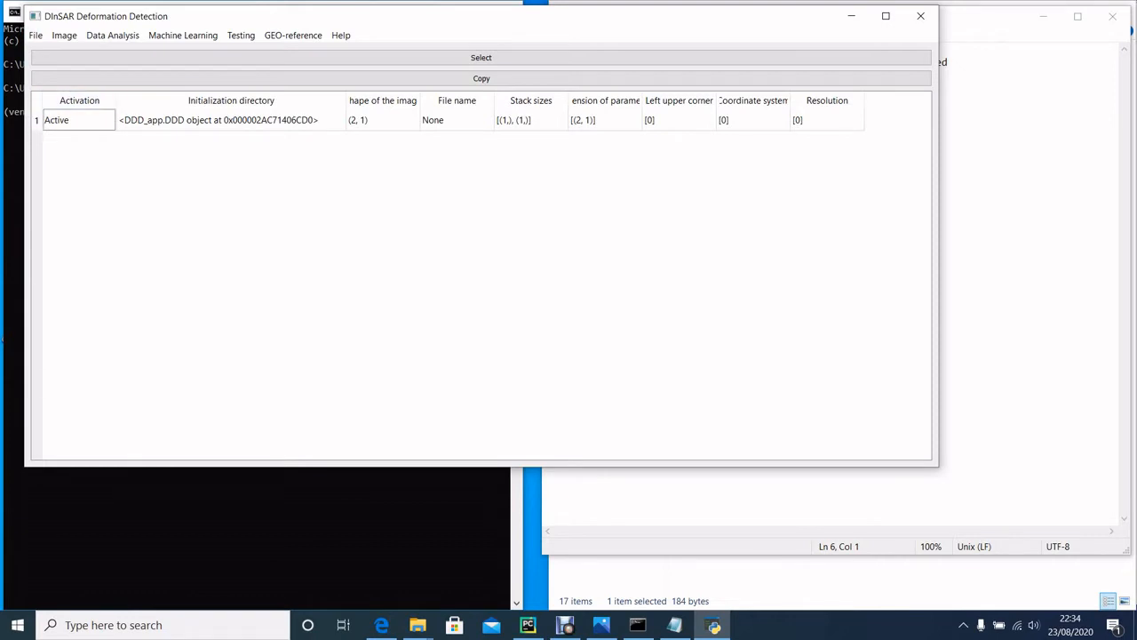
{"action": "left_click_drag", "start_coordinate": [346, 100], "coordinate": [243, 100]}
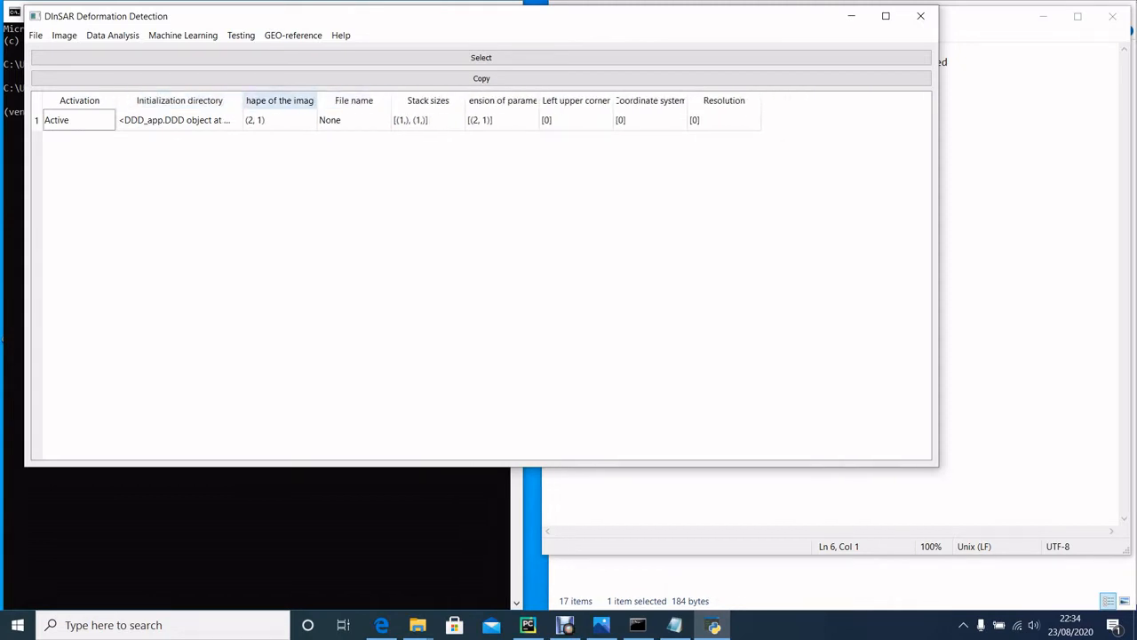
{"action": "left_click_drag", "start_coordinate": [317, 101], "coordinate": [362, 100]}
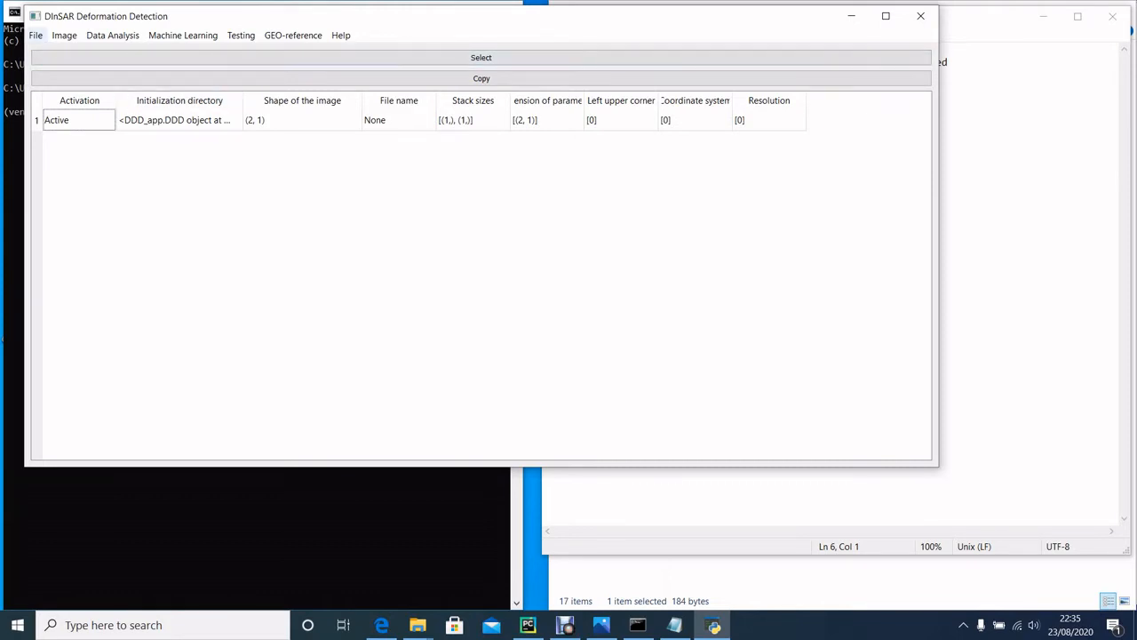
{"action": "left_click", "coordinate": [36, 35]}
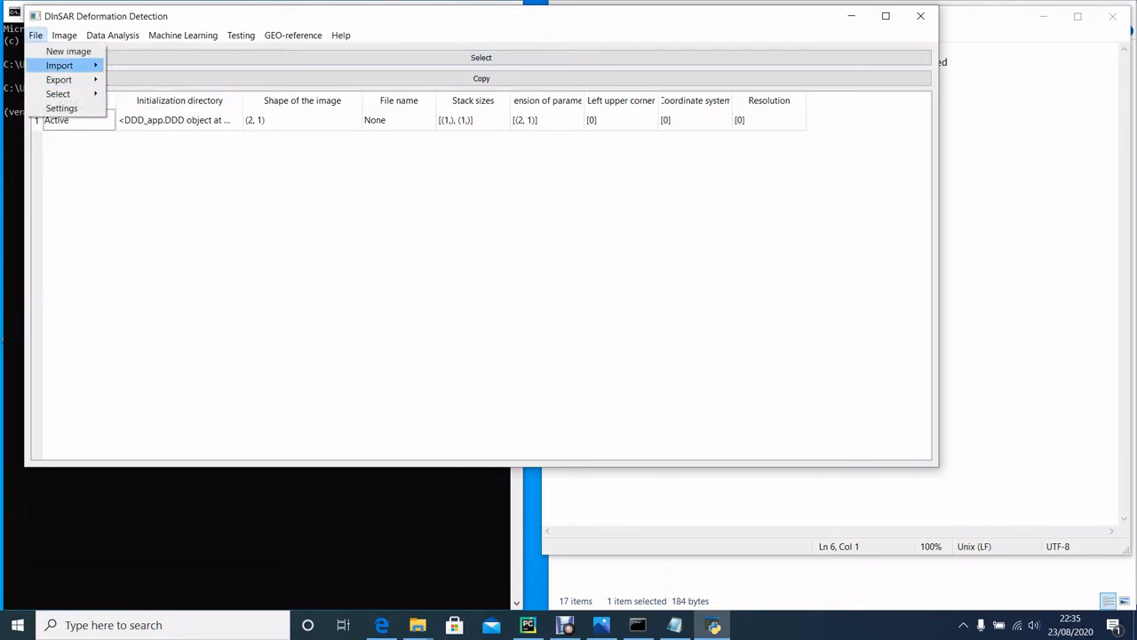
{"action": "mouse_move", "coordinate": [59, 65]}
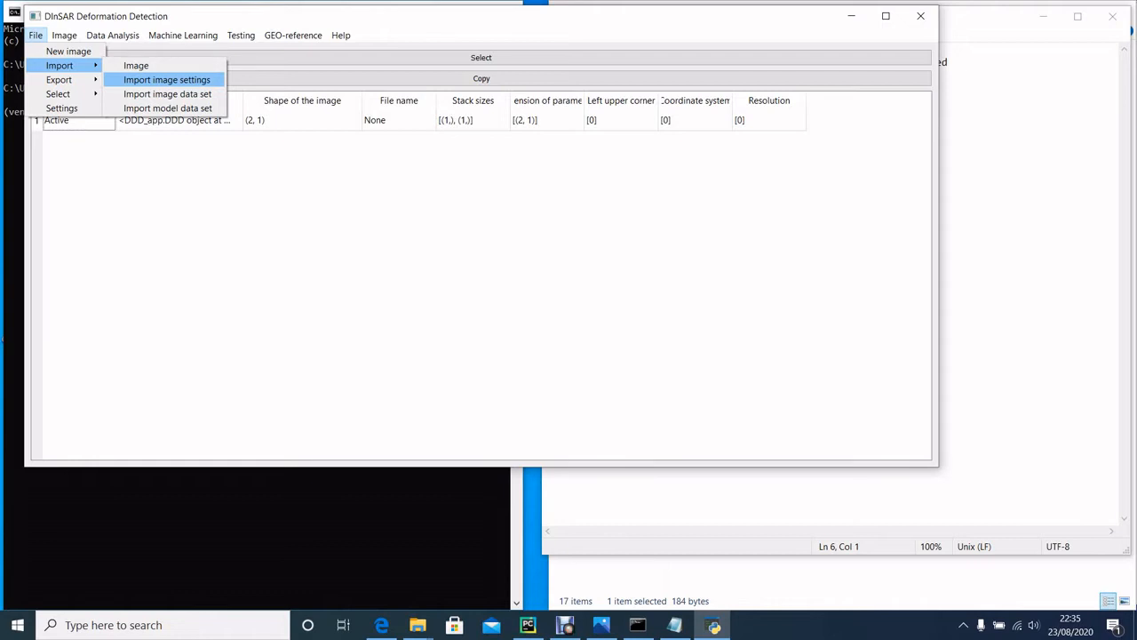
{"action": "mouse_move", "coordinate": [183, 35]}
{"action": "mouse_move", "coordinate": [113, 36]}
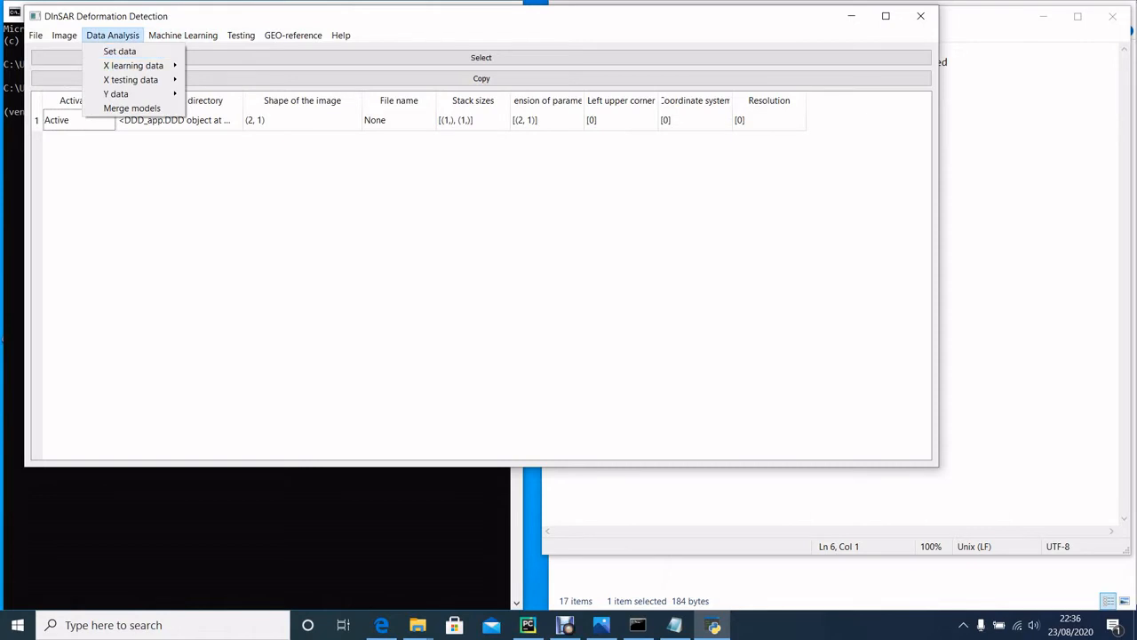
{"action": "key", "text": "Escape"}
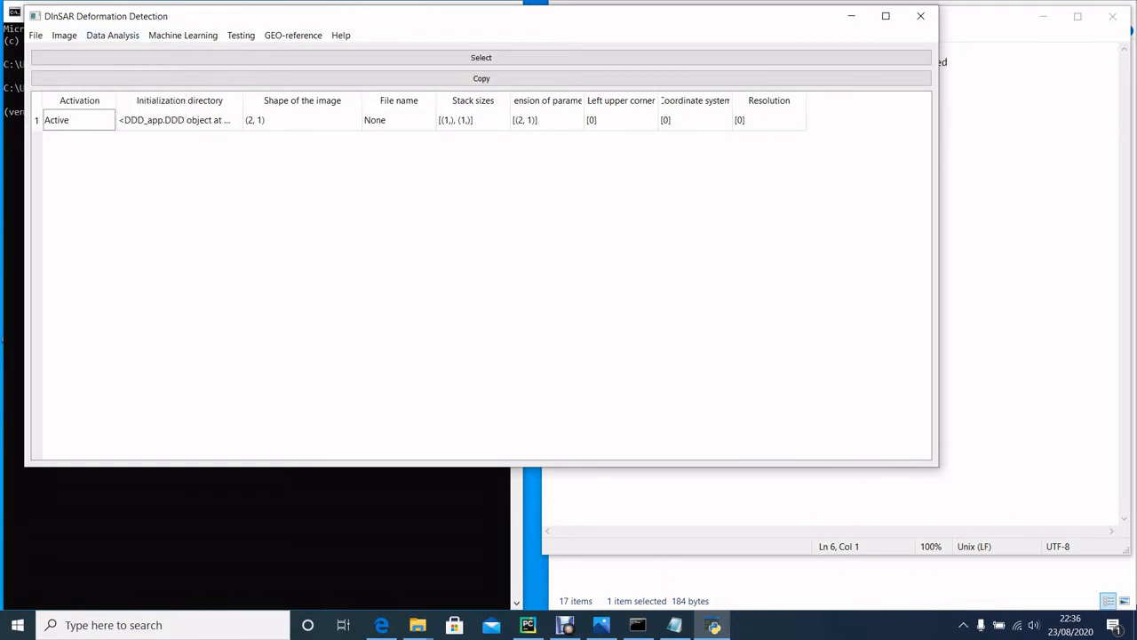
Step: Open the image import settings and set cropping of the image to Yes
{"action": "left_click", "coordinate": [36, 36]}
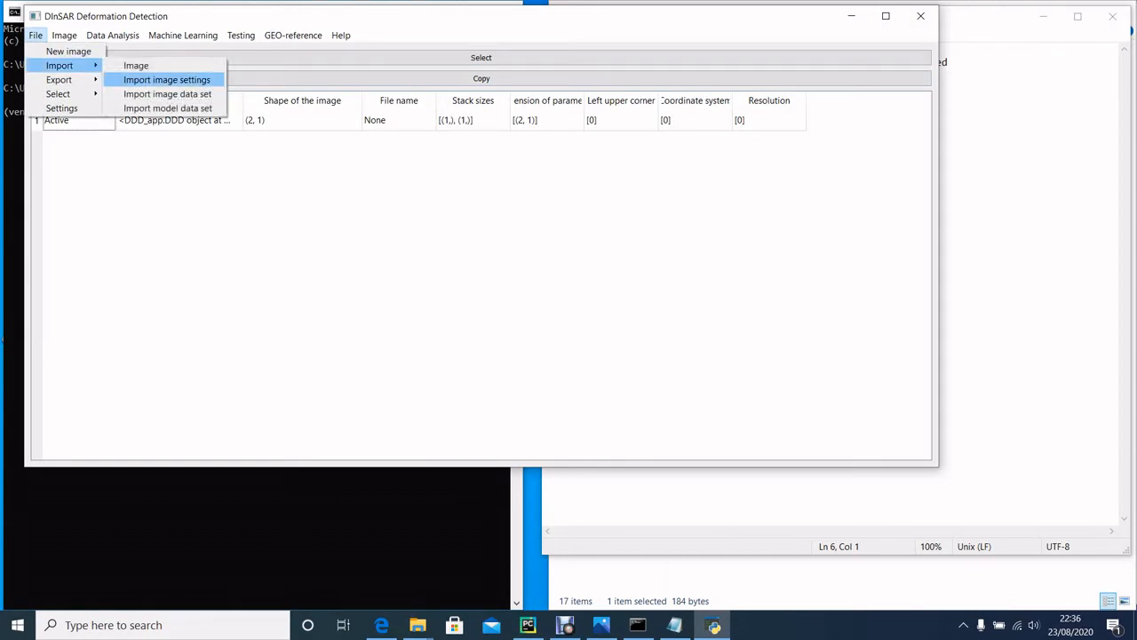
{"action": "left_click", "coordinate": [167, 80]}
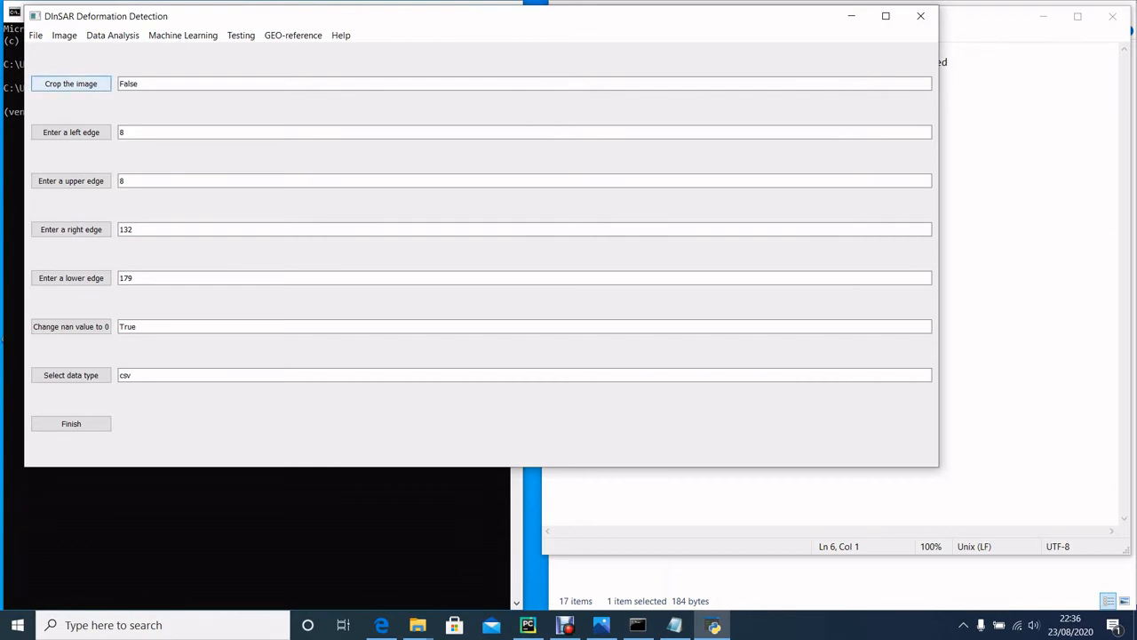
{"action": "left_click", "coordinate": [71, 83]}
{"action": "left_click", "coordinate": [479, 243]}
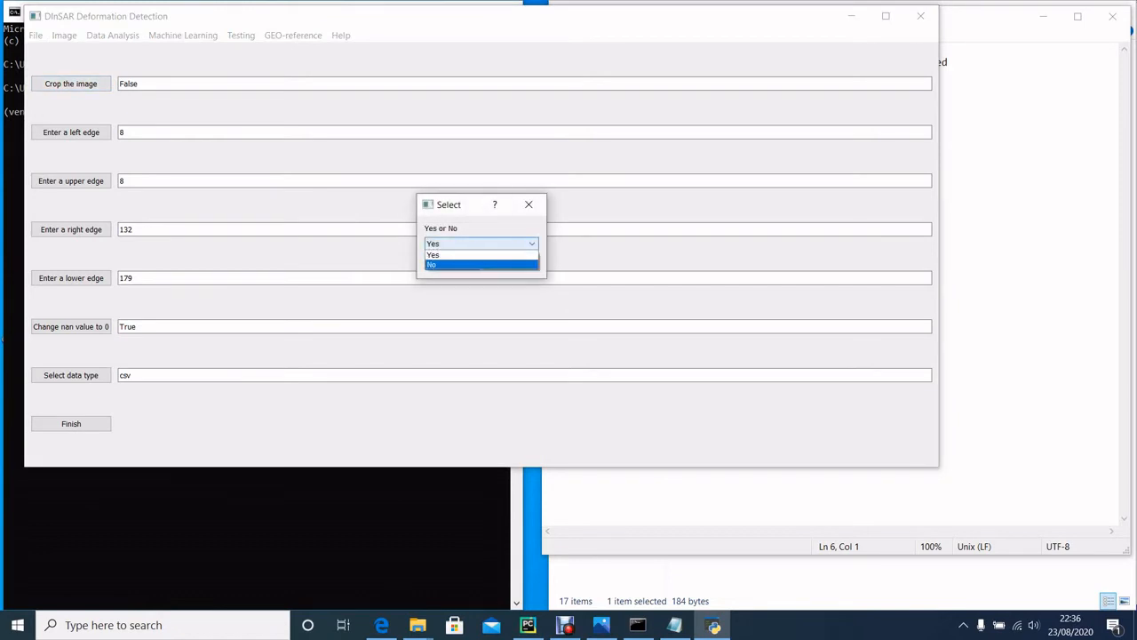
{"action": "left_click", "coordinate": [479, 255]}
{"action": "left_click", "coordinate": [452, 262]}
Step: Set cropping of the image to No in the import settings
{"action": "left_click", "coordinate": [71, 83]}
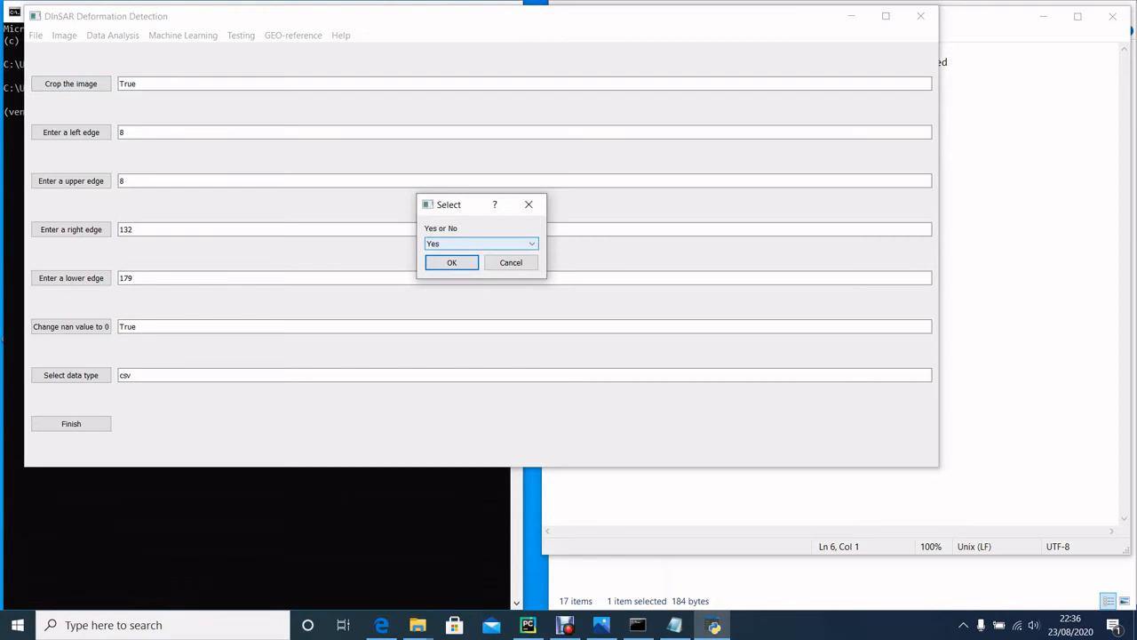
{"action": "left_click", "coordinate": [480, 244]}
{"action": "left_click", "coordinate": [451, 262]}
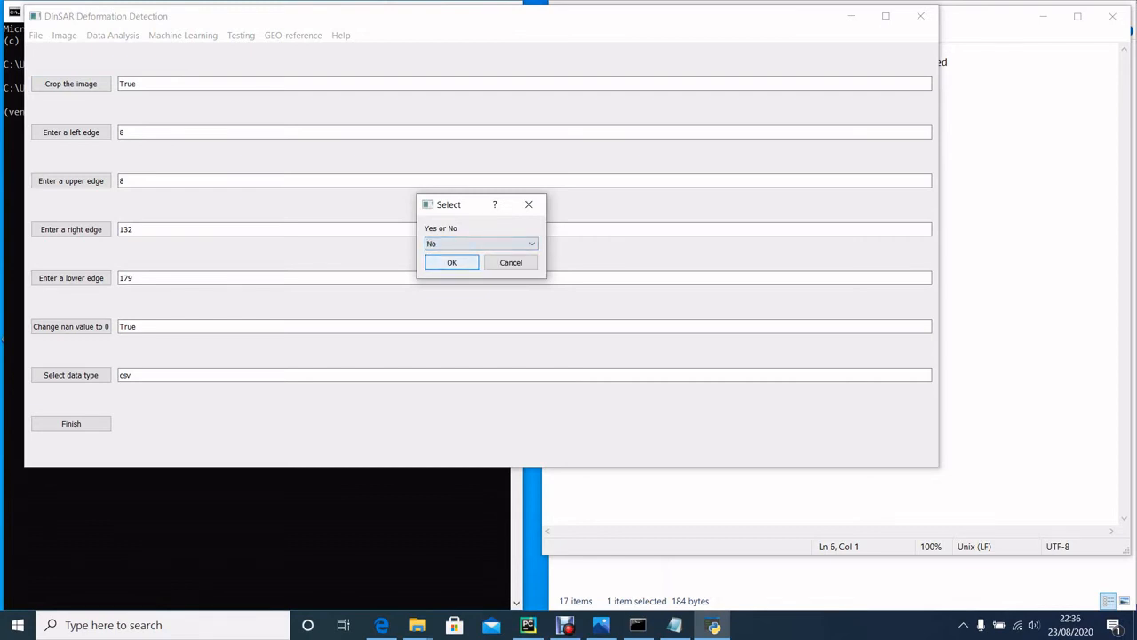
{"action": "key", "text": "Return"}
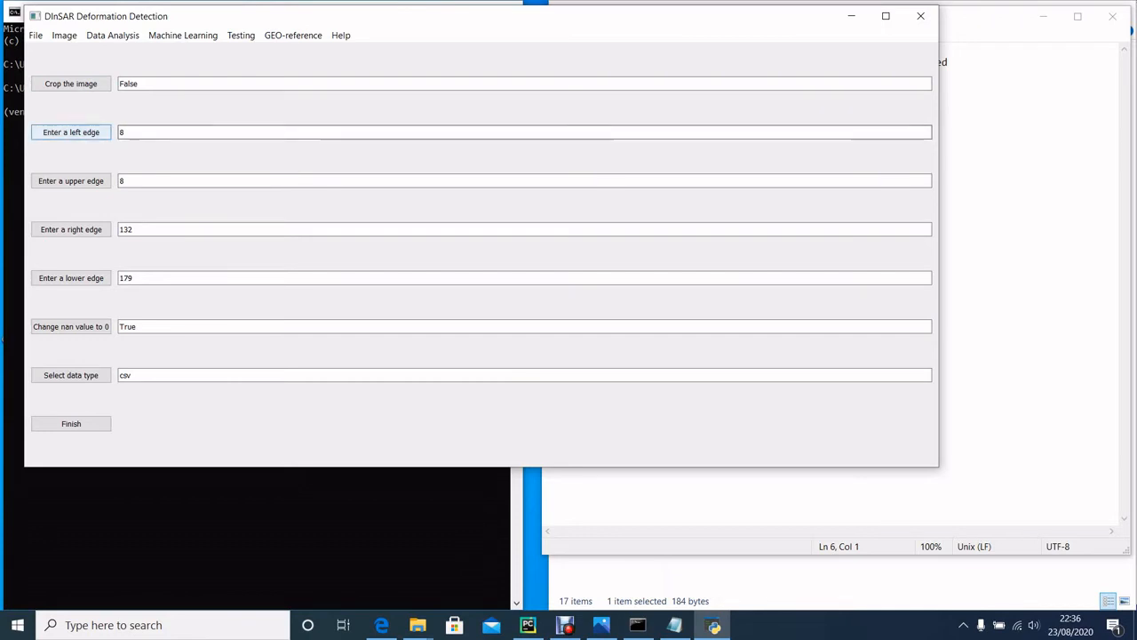
Step: Set the left edge to 8 and choose Yes for changing NaN values to 0
{"action": "left_click", "coordinate": [71, 132]}
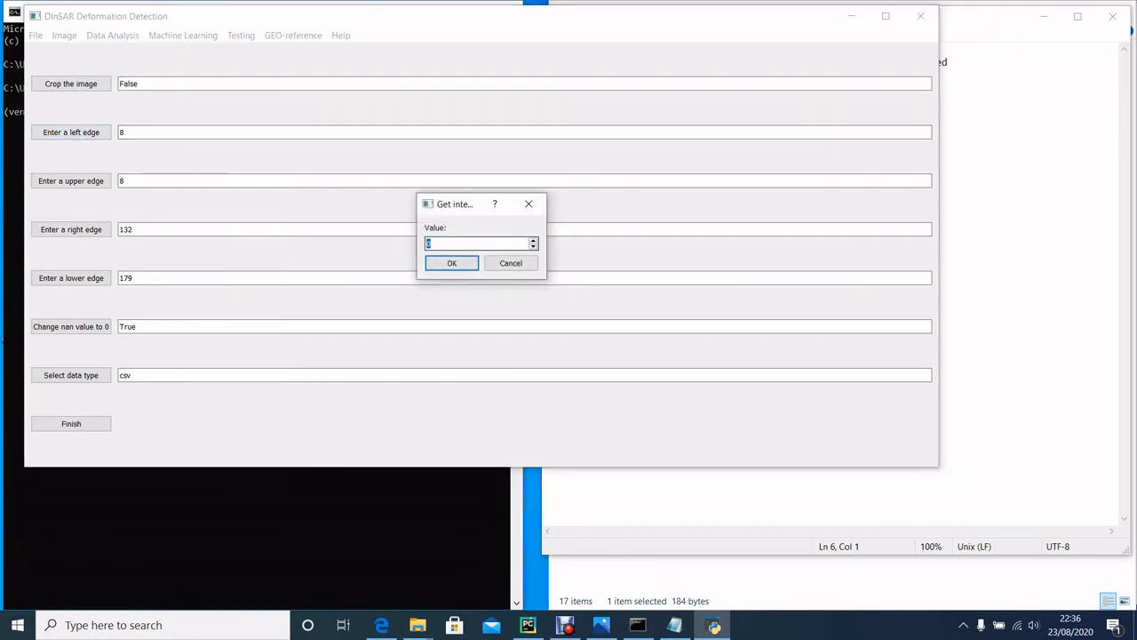
{"action": "type", "text": "8"}
{"action": "key", "text": "Return"}
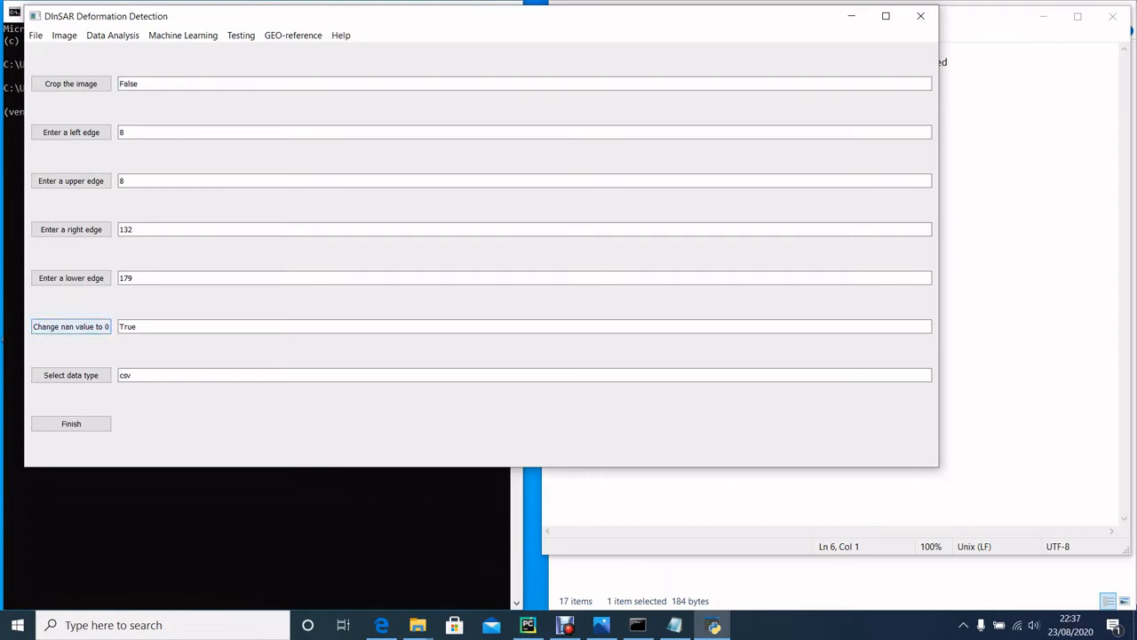
{"action": "left_click", "coordinate": [71, 326]}
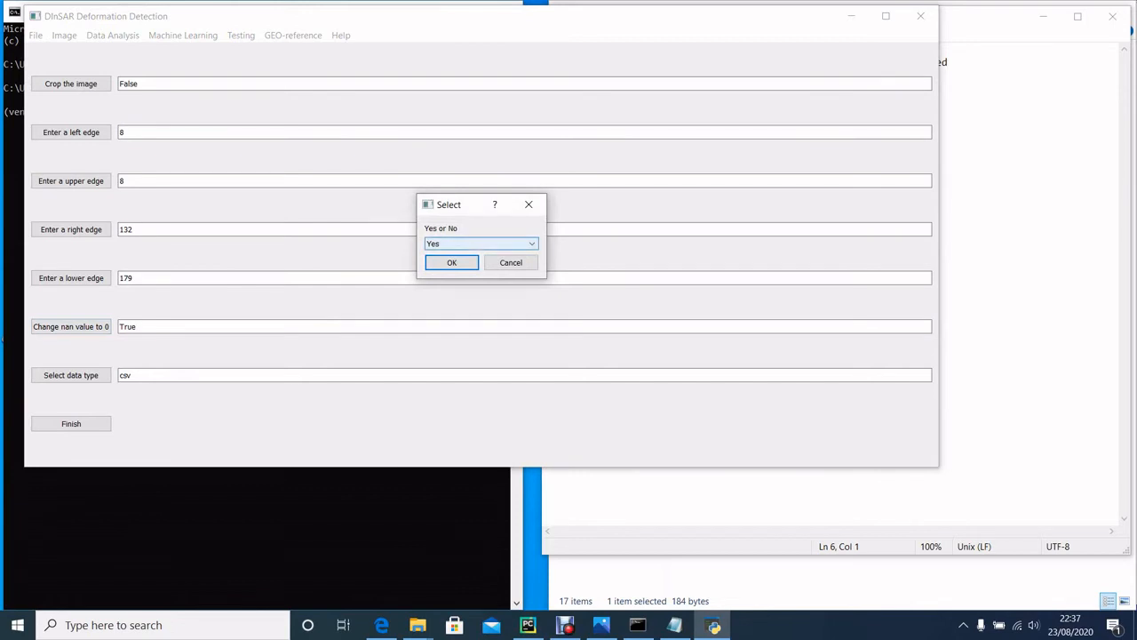
{"action": "left_click", "coordinate": [482, 244]}
{"action": "left_click", "coordinate": [481, 254]}
{"action": "key", "text": "Return"}
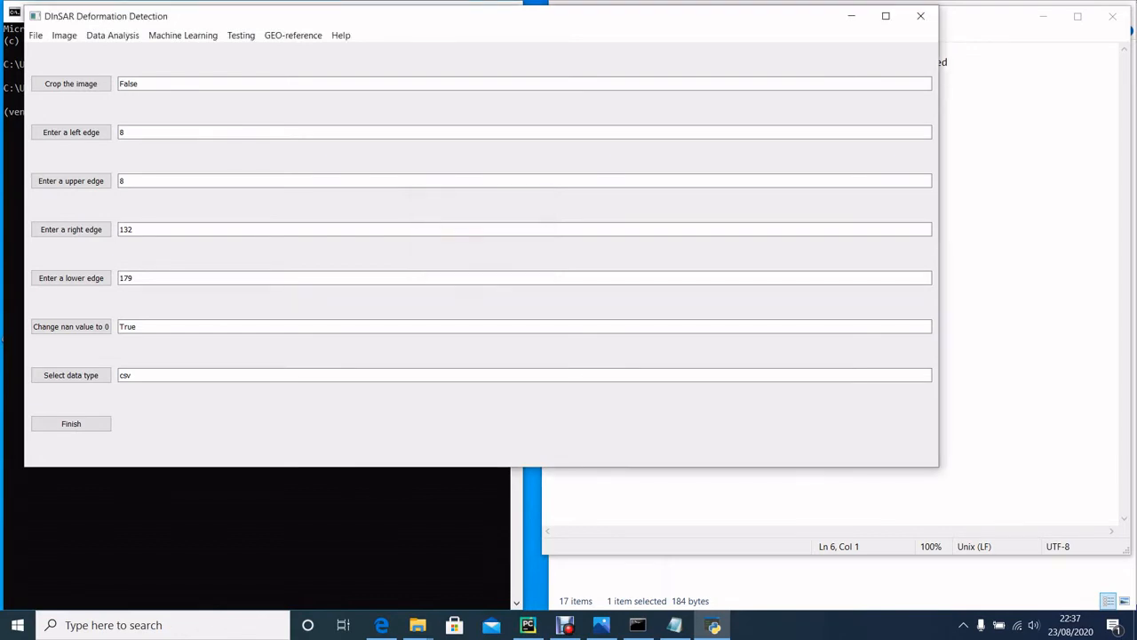
Step: Choose csv as the data type and apply the image import settings
{"action": "left_click", "coordinate": [71, 375]}
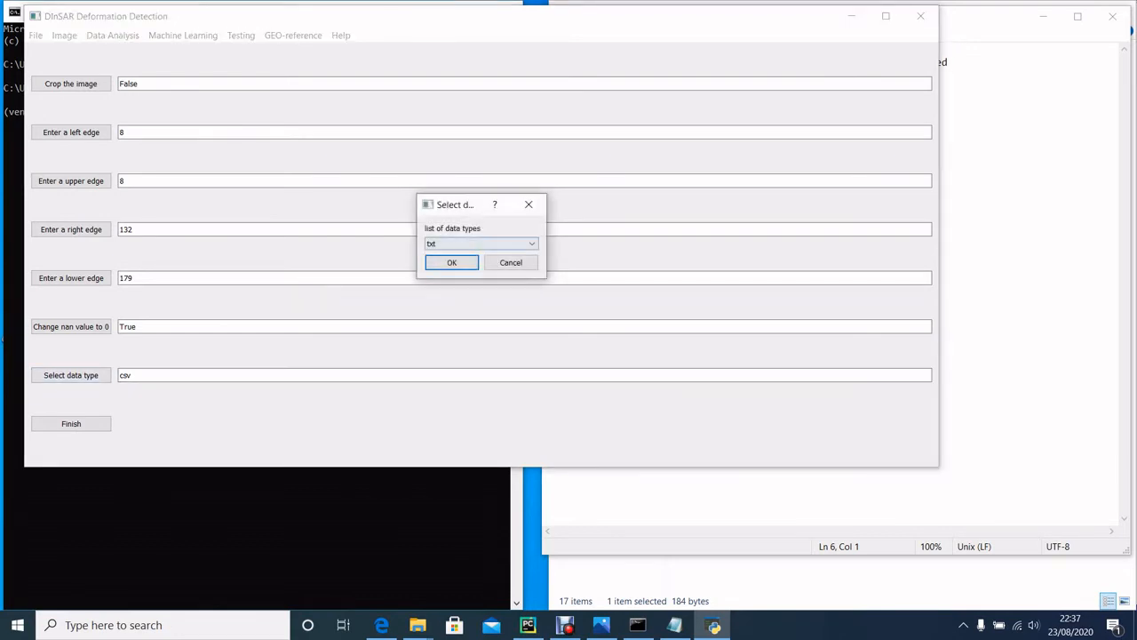
{"action": "left_click", "coordinate": [481, 244]}
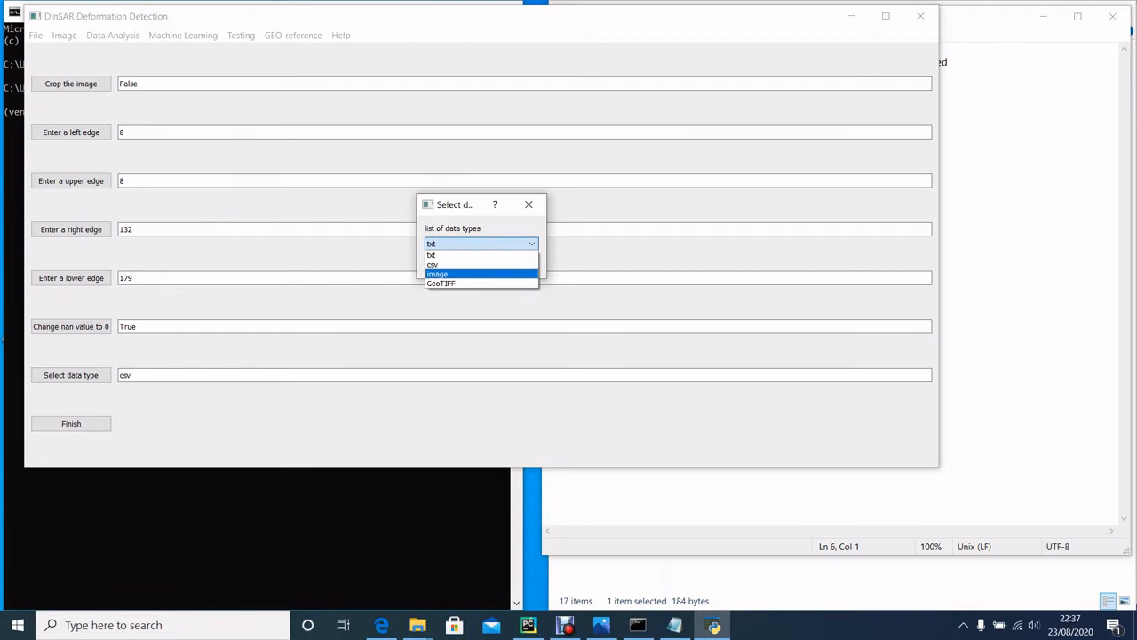
{"action": "key", "text": "Down"}
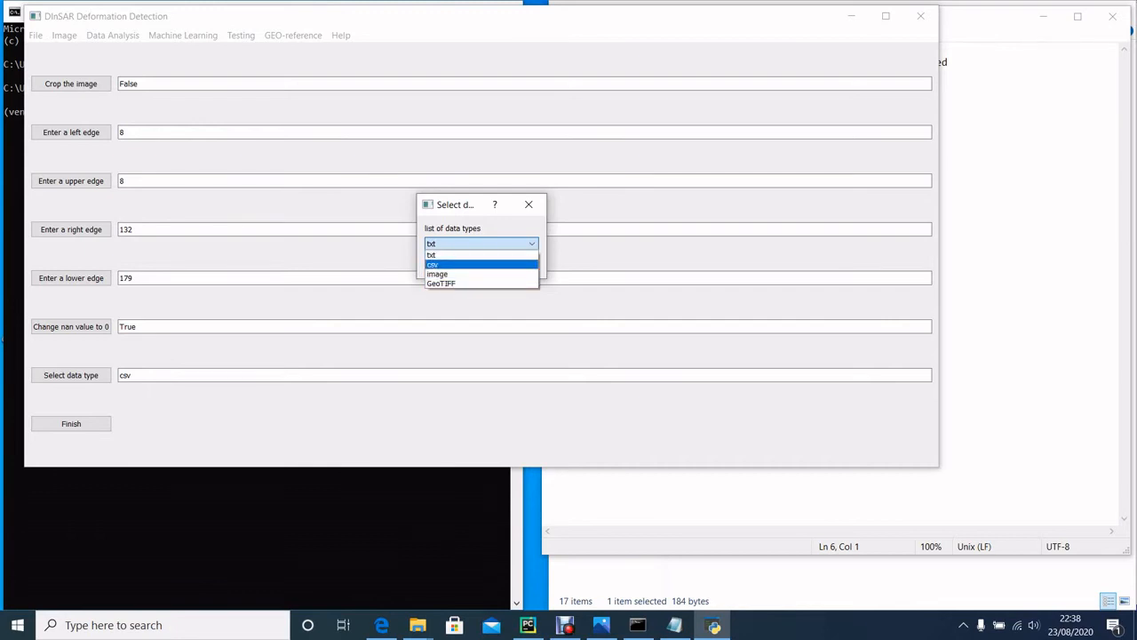
{"action": "left_click", "coordinate": [455, 265]}
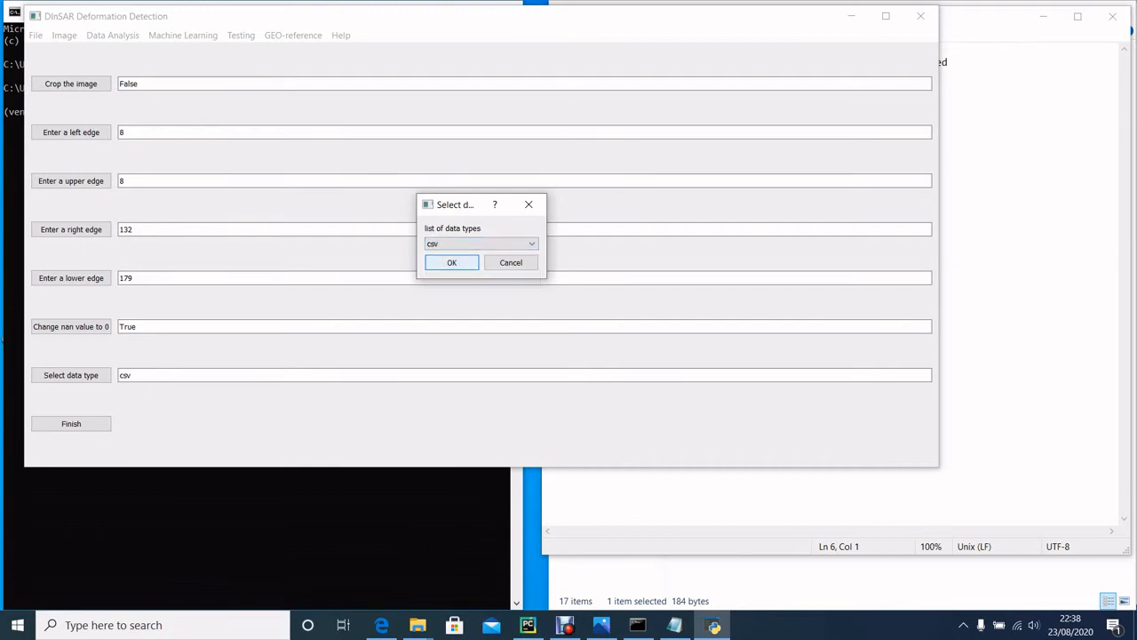
{"action": "key", "text": "Return"}
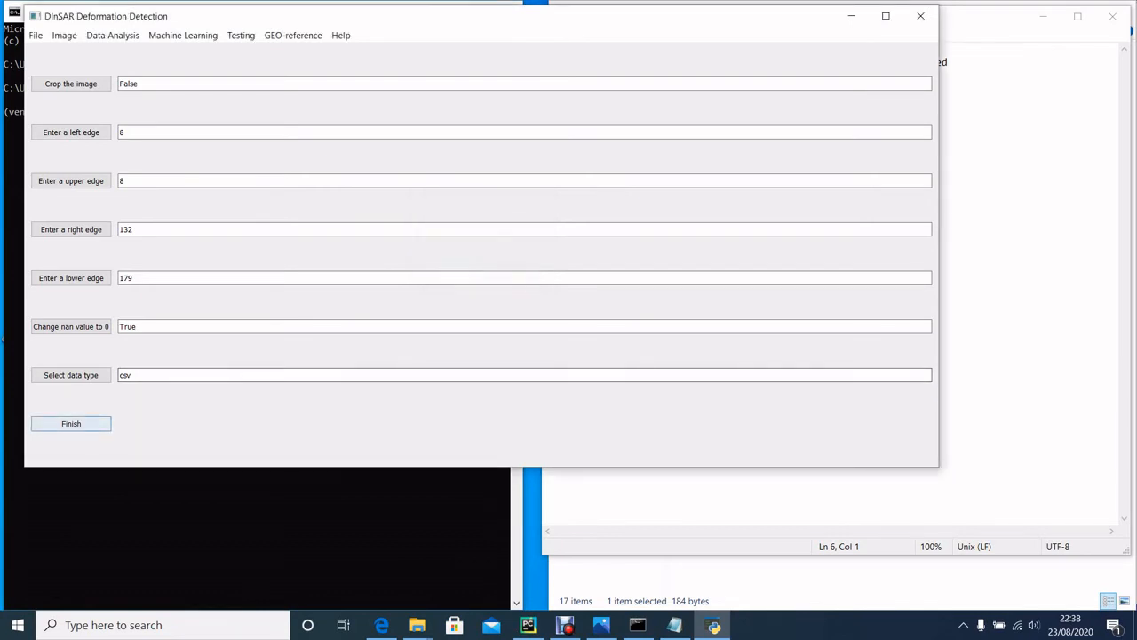
{"action": "left_click", "coordinate": [71, 424]}
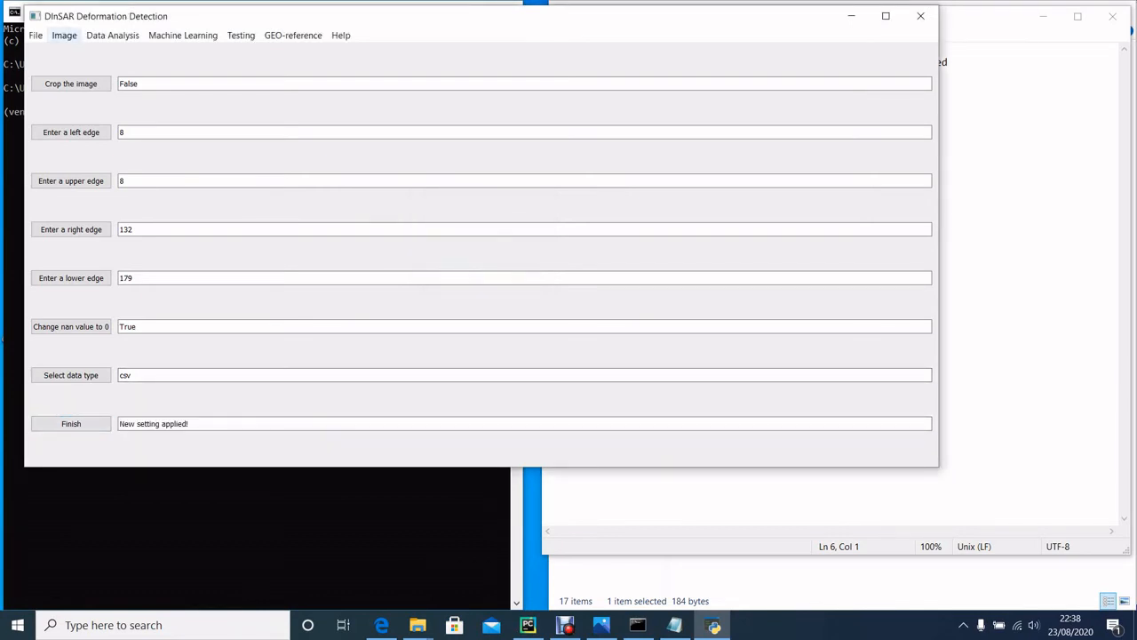
Step: Import DEF_VALUES_3.csv as the image from the project's DDD_rep\Data\LEARNING DATA folder
{"action": "left_click", "coordinate": [64, 36]}
{"action": "mouse_move", "coordinate": [36, 35]}
{"action": "mouse_move", "coordinate": [60, 65]}
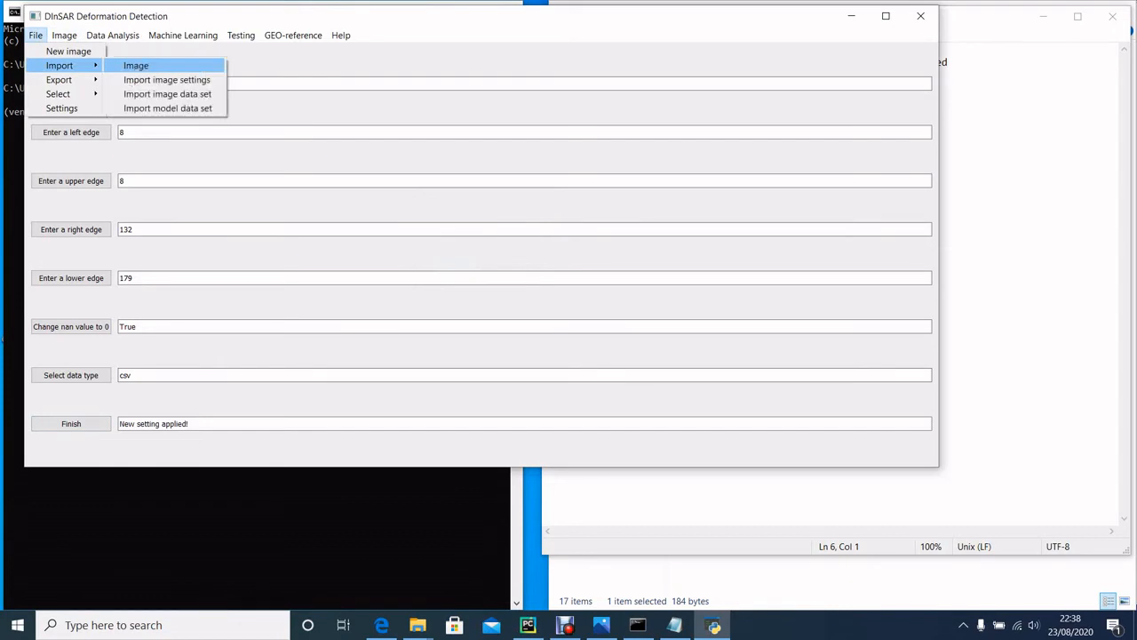
{"action": "left_click", "coordinate": [136, 65]}
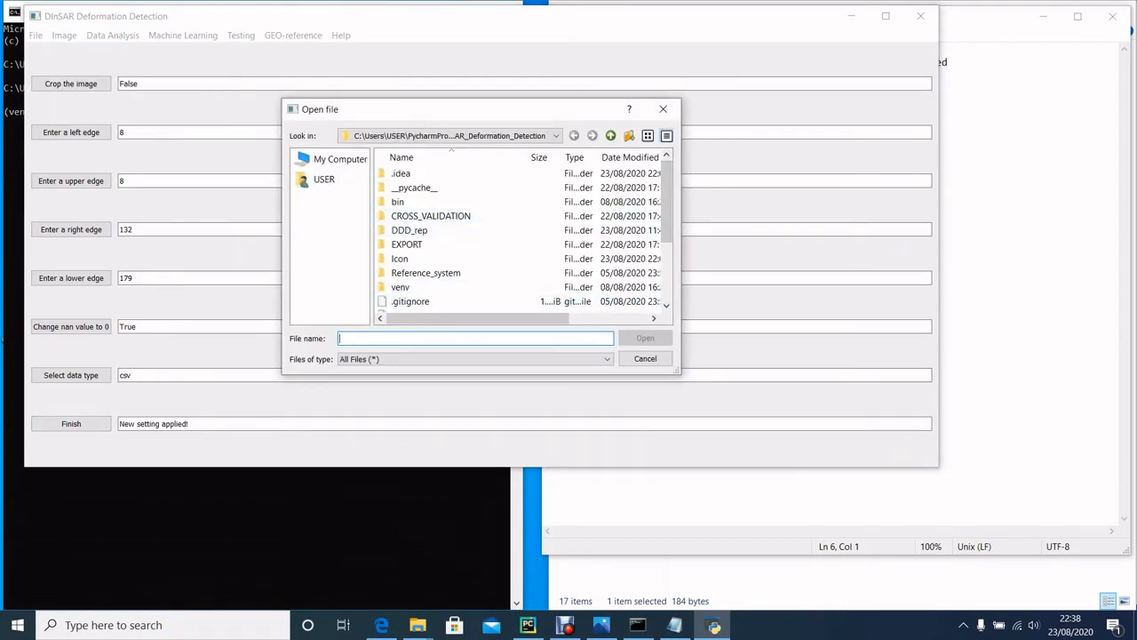
{"action": "left_click_drag", "start_coordinate": [681, 213], "coordinate": [819, 214]}
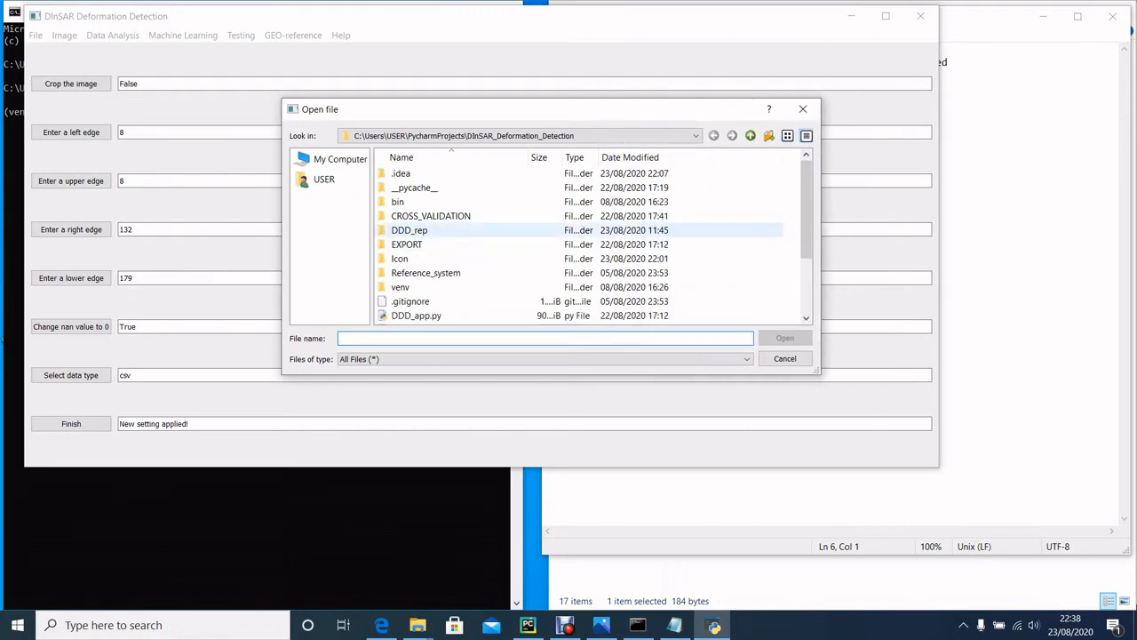
{"action": "double_click", "coordinate": [409, 230]}
{"action": "left_click", "coordinate": [402, 174]}
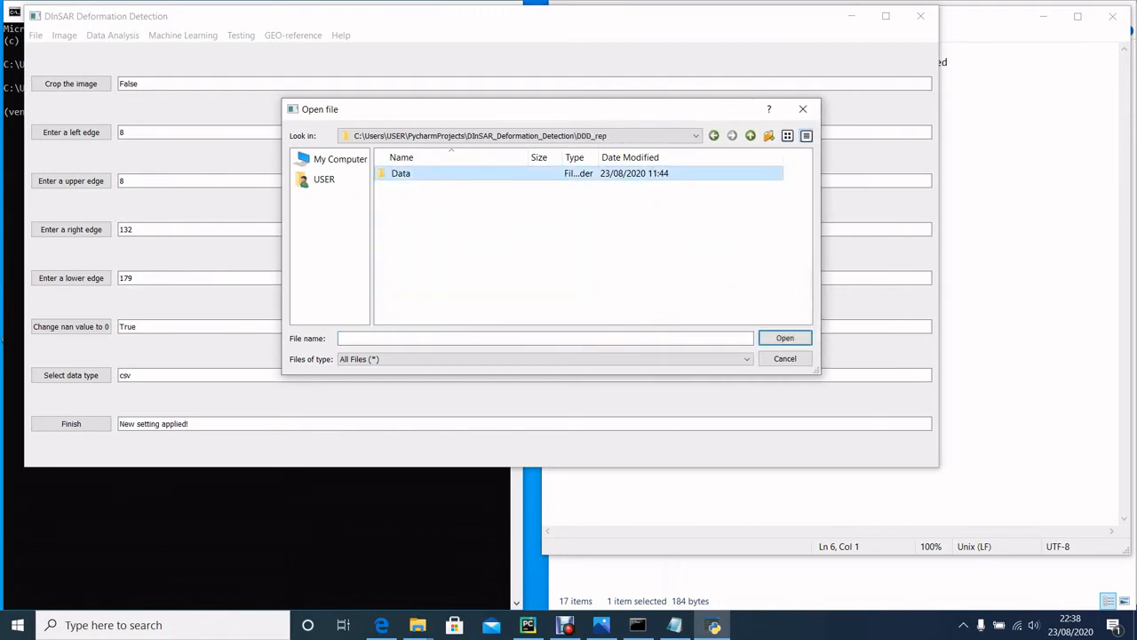
{"action": "double_click", "coordinate": [401, 173]}
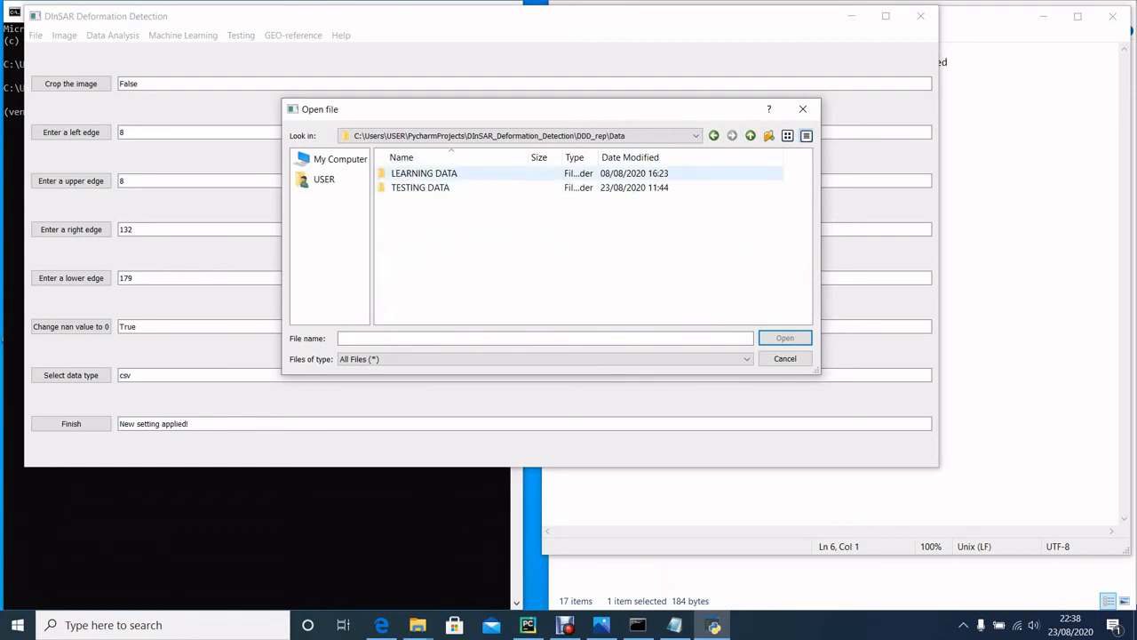
{"action": "double_click", "coordinate": [424, 173]}
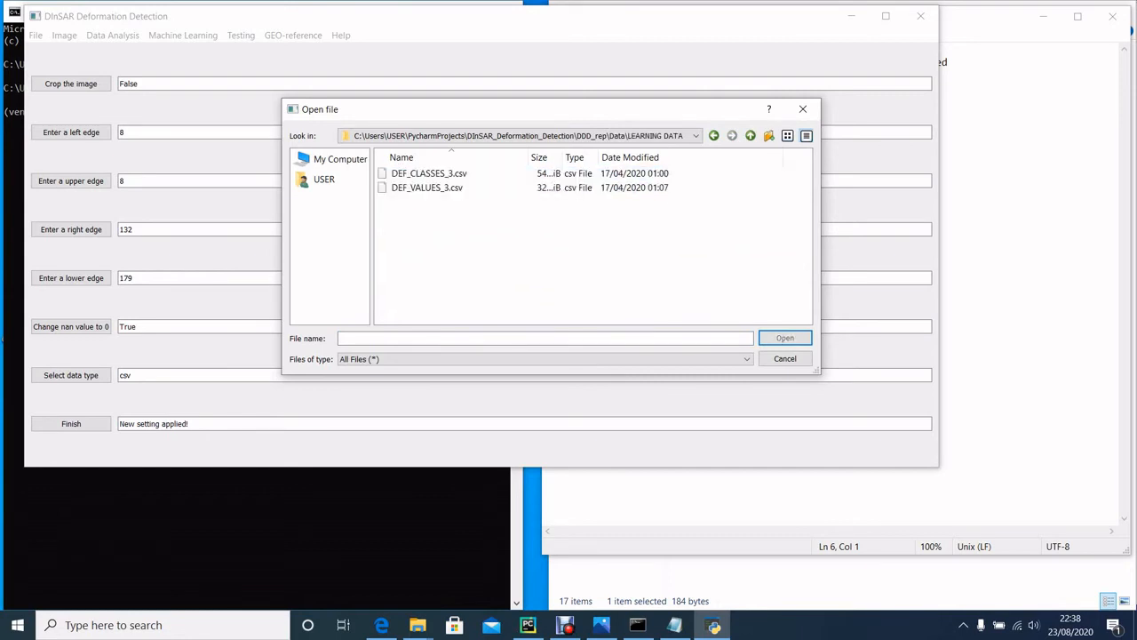
{"action": "left_click", "coordinate": [427, 188]}
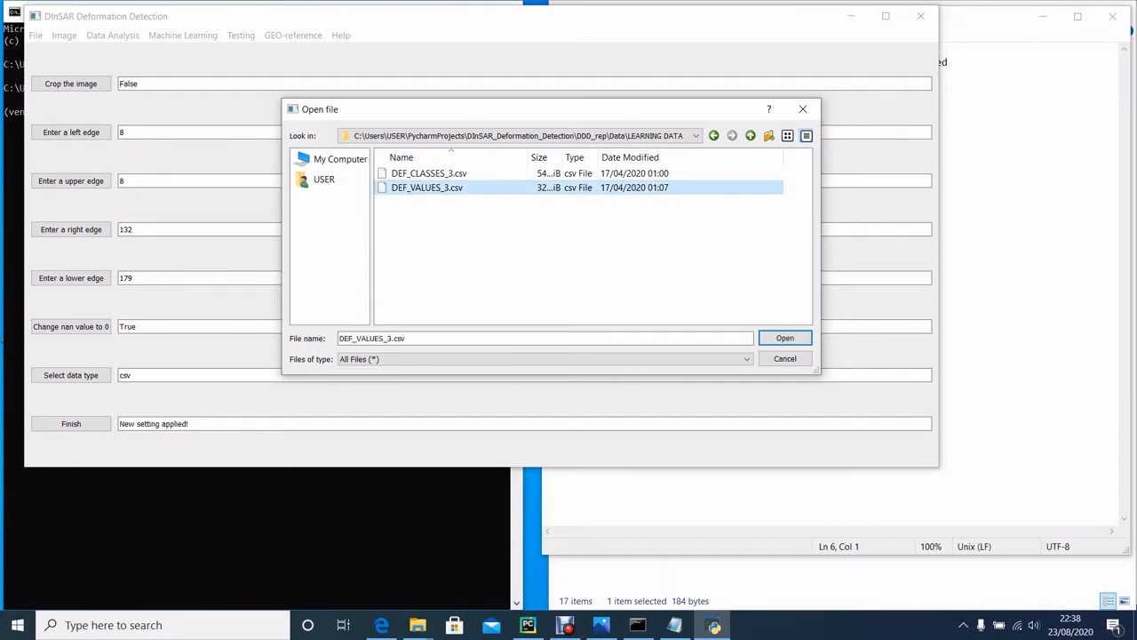
{"action": "key", "text": "Return"}
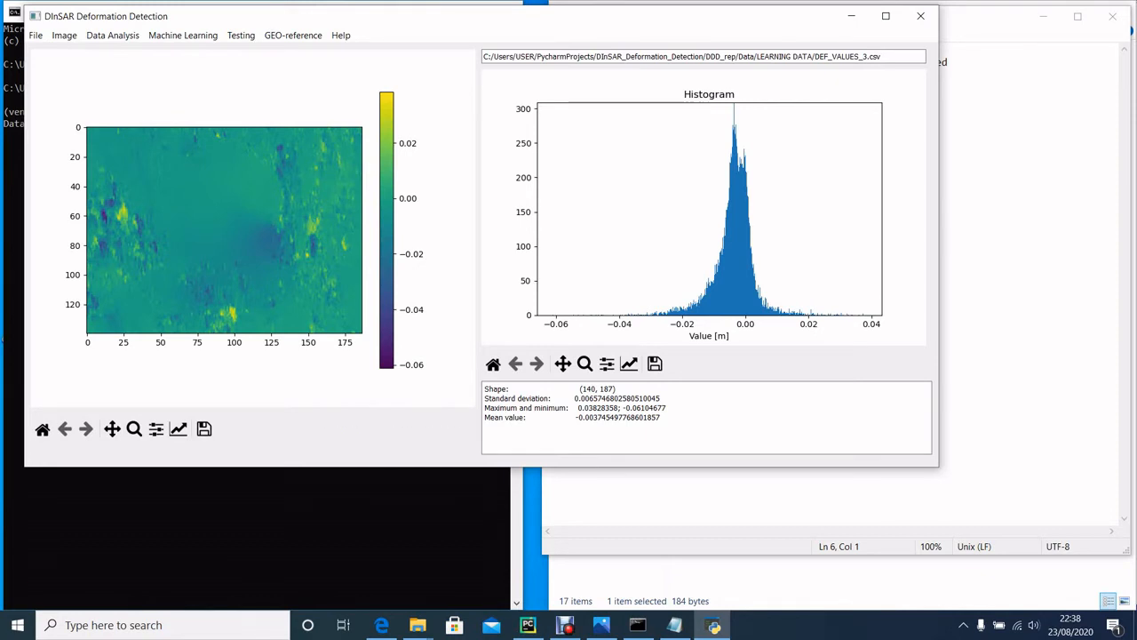
{"action": "left_click_drag", "start_coordinate": [615, 389], "coordinate": [598, 389]}
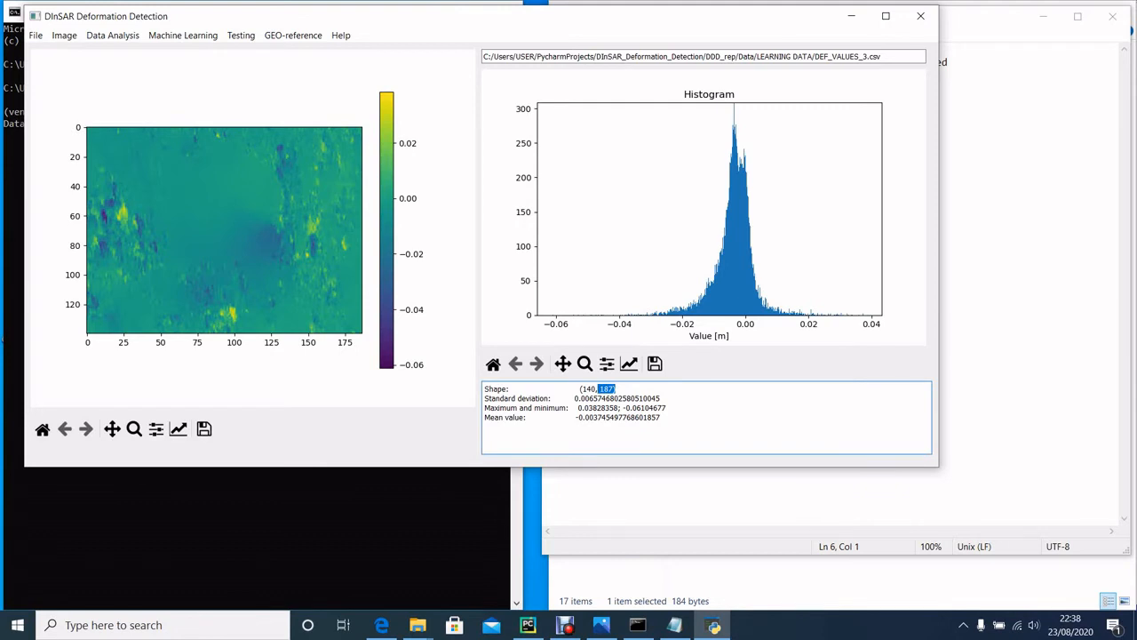
{"action": "left_click", "coordinate": [613, 390]}
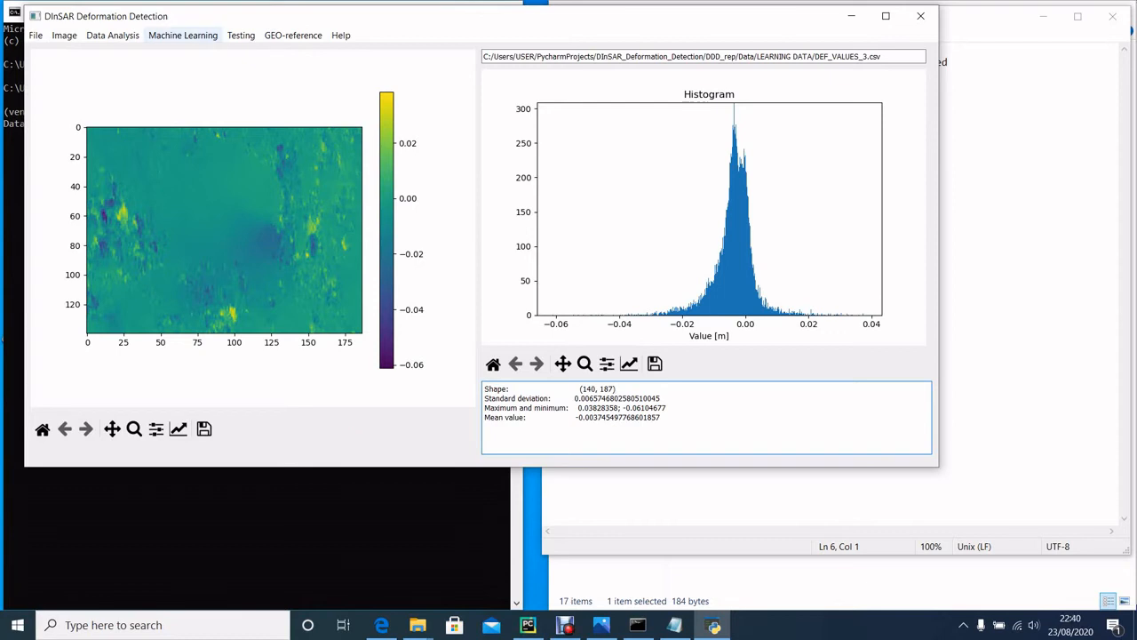
Step: Open the mask stacking settings and reset the list of masks
{"action": "left_click", "coordinate": [64, 35]}
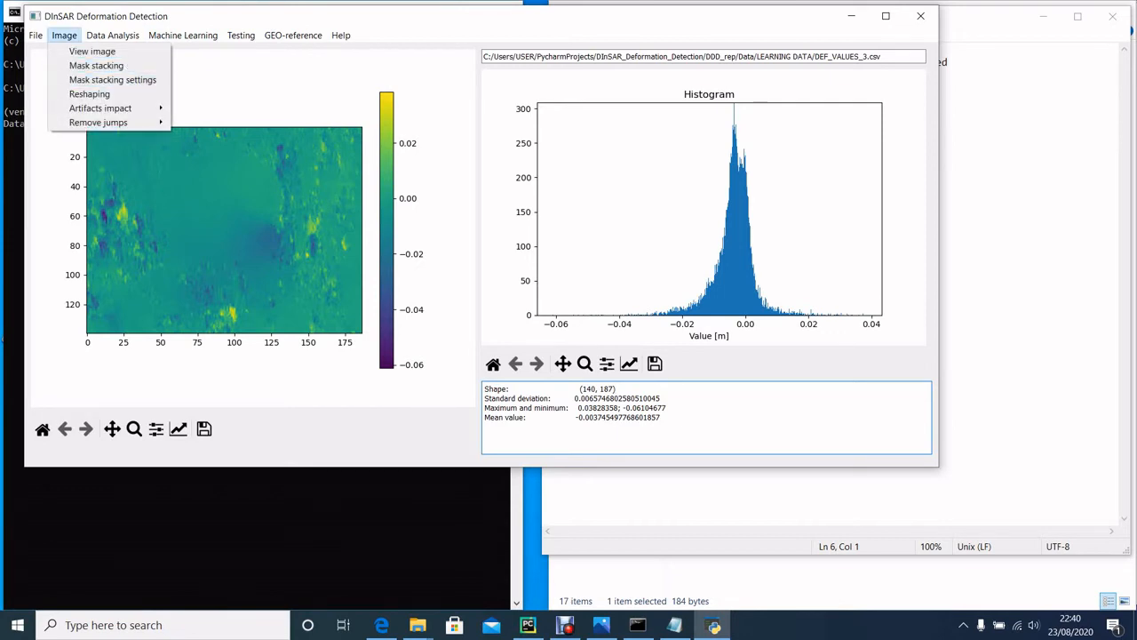
{"action": "mouse_move", "coordinate": [113, 36]}
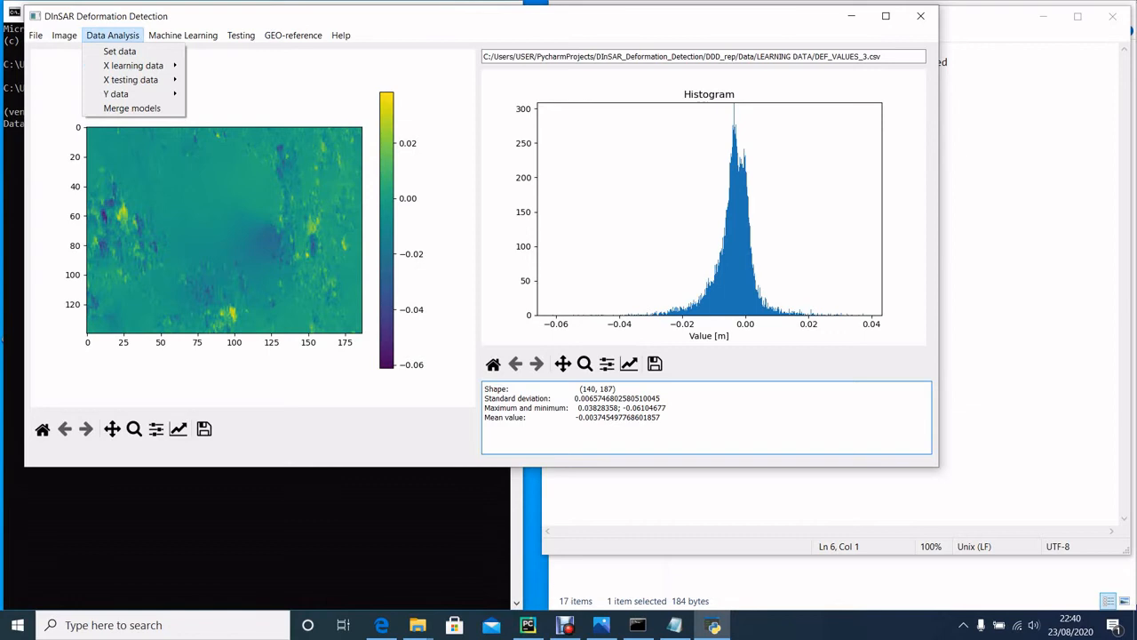
{"action": "mouse_move", "coordinate": [64, 35]}
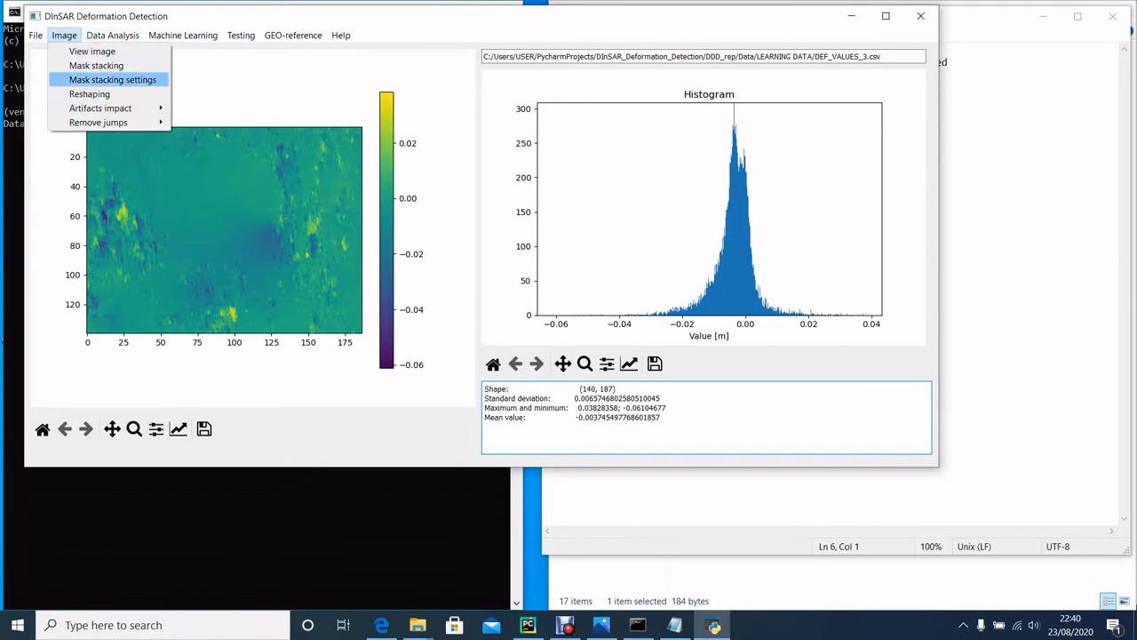
{"action": "left_click", "coordinate": [98, 79]}
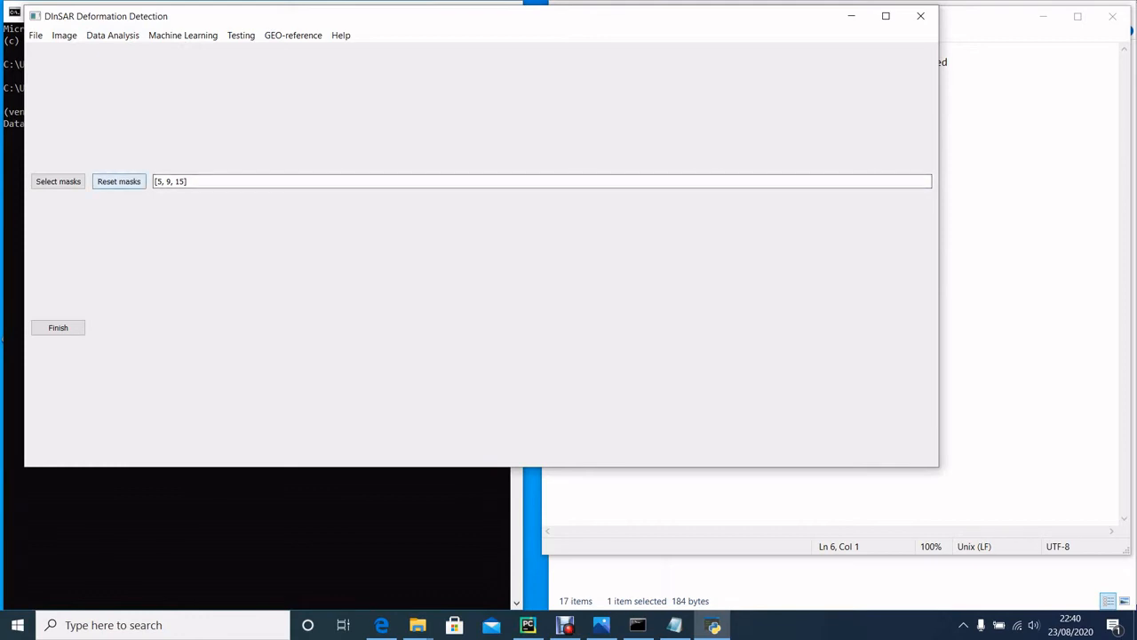
{"action": "left_click", "coordinate": [118, 181]}
{"action": "left_click", "coordinate": [450, 262]}
Step: Select masks 5, 9 and 15 for mask stacking
{"action": "left_click", "coordinate": [58, 181]}
{"action": "left_click", "coordinate": [480, 244]}
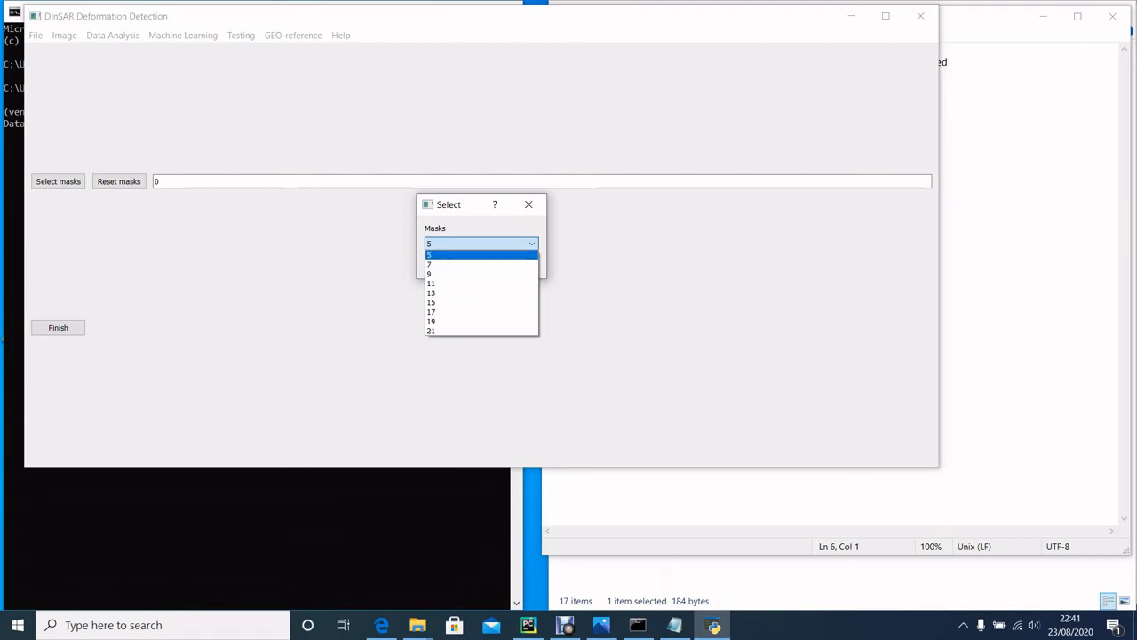
{"action": "left_click", "coordinate": [458, 255]}
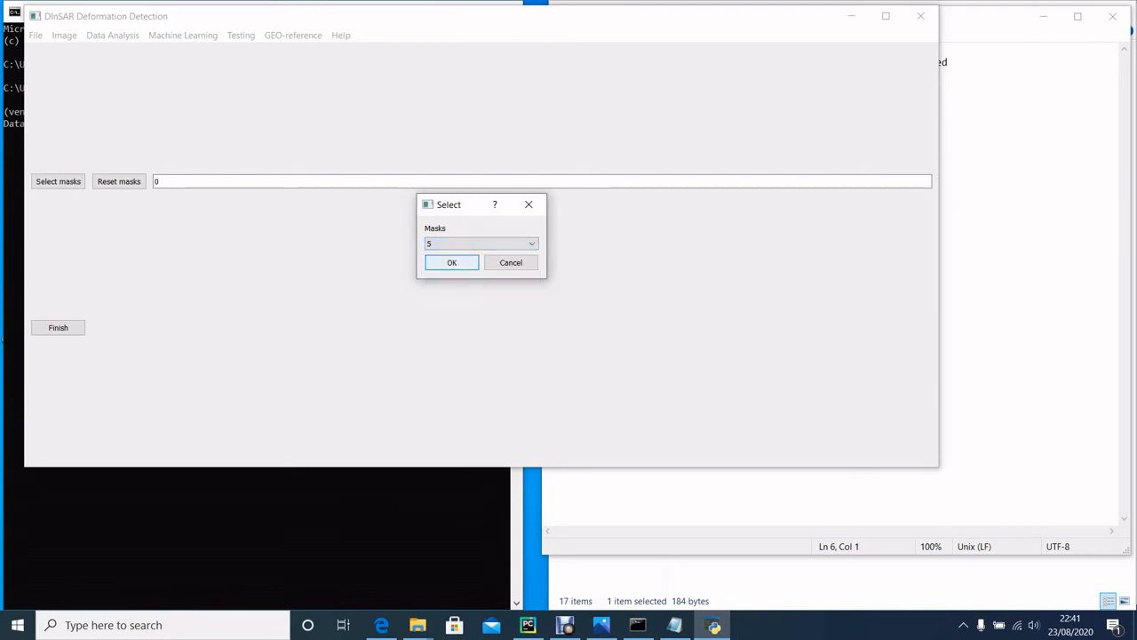
{"action": "left_click", "coordinate": [451, 262]}
{"action": "left_click", "coordinate": [59, 181]}
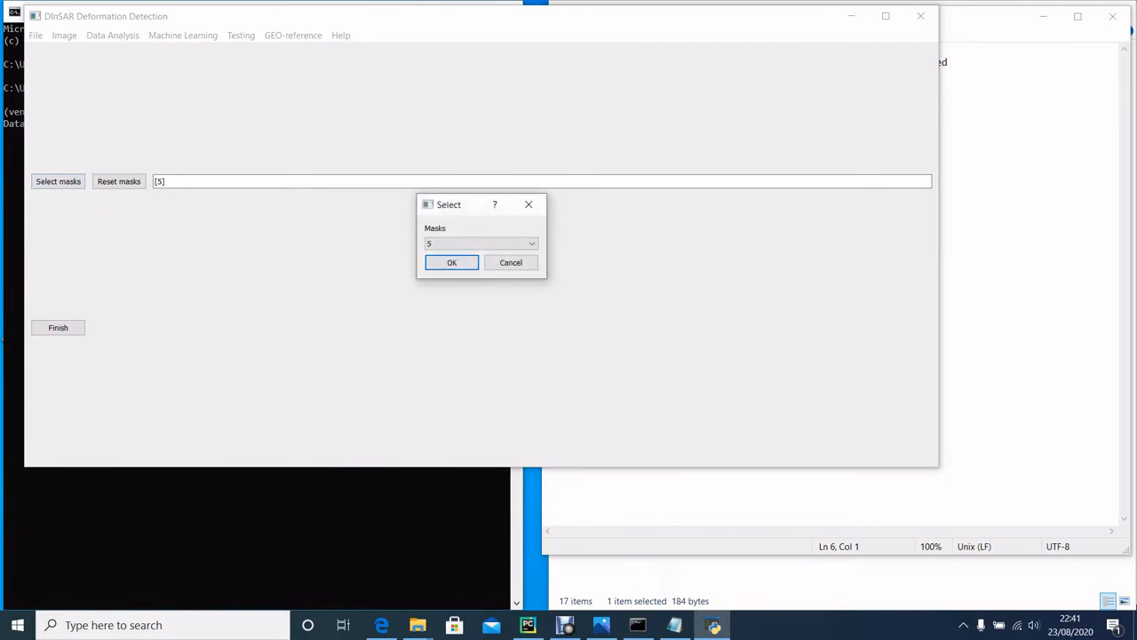
{"action": "left_click", "coordinate": [481, 244]}
{"action": "left_click", "coordinate": [458, 273]}
{"action": "left_click", "coordinate": [452, 262]}
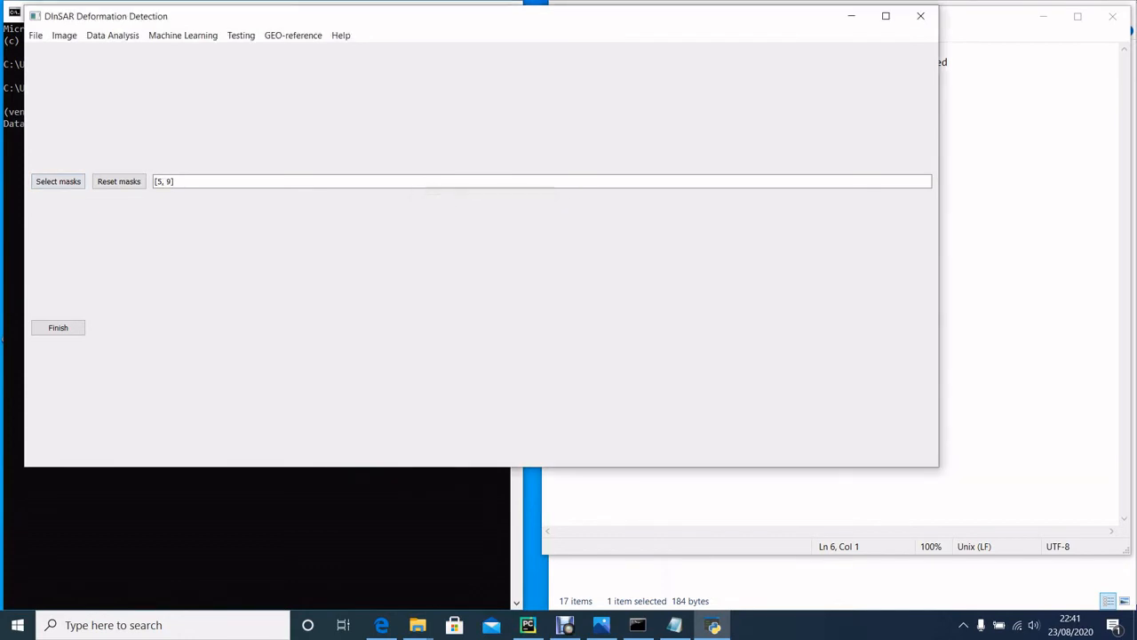
{"action": "left_click", "coordinate": [58, 181]}
{"action": "left_click", "coordinate": [480, 244]}
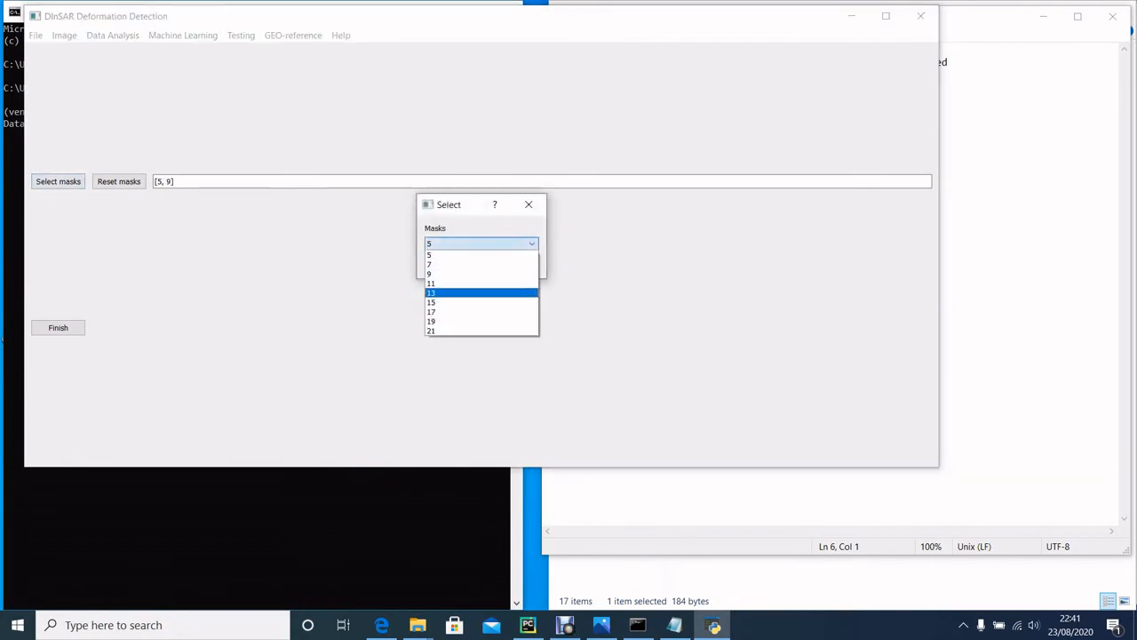
{"action": "left_click", "coordinate": [480, 302]}
{"action": "left_click", "coordinate": [451, 262]}
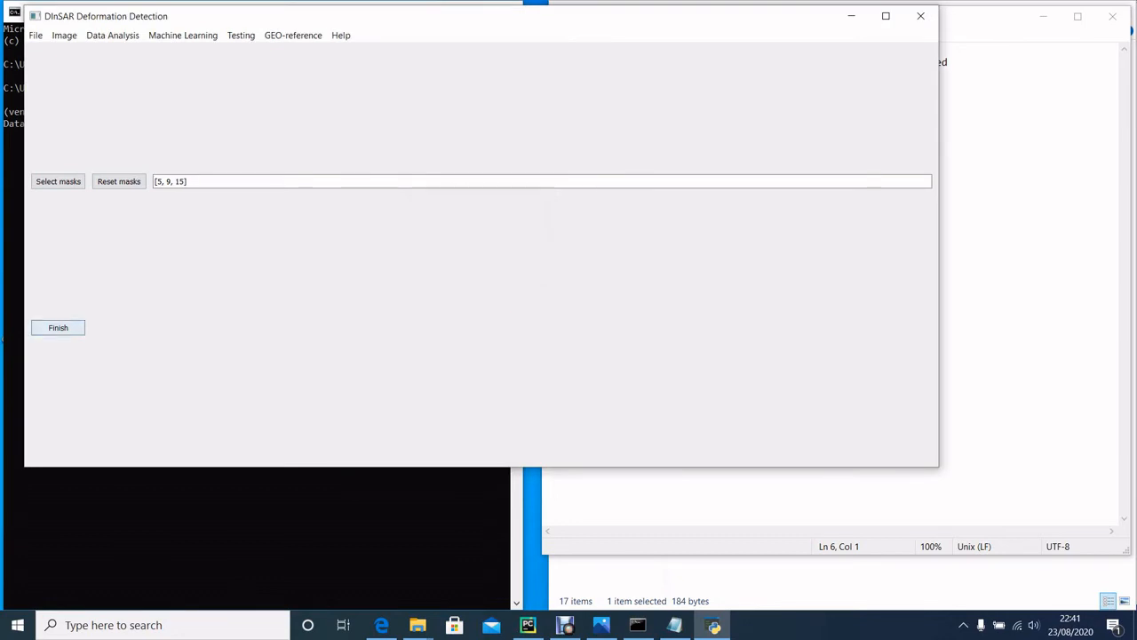
Step: Apply the mask stacking settings and run mask stacking on the imported image
{"action": "left_click", "coordinate": [58, 328]}
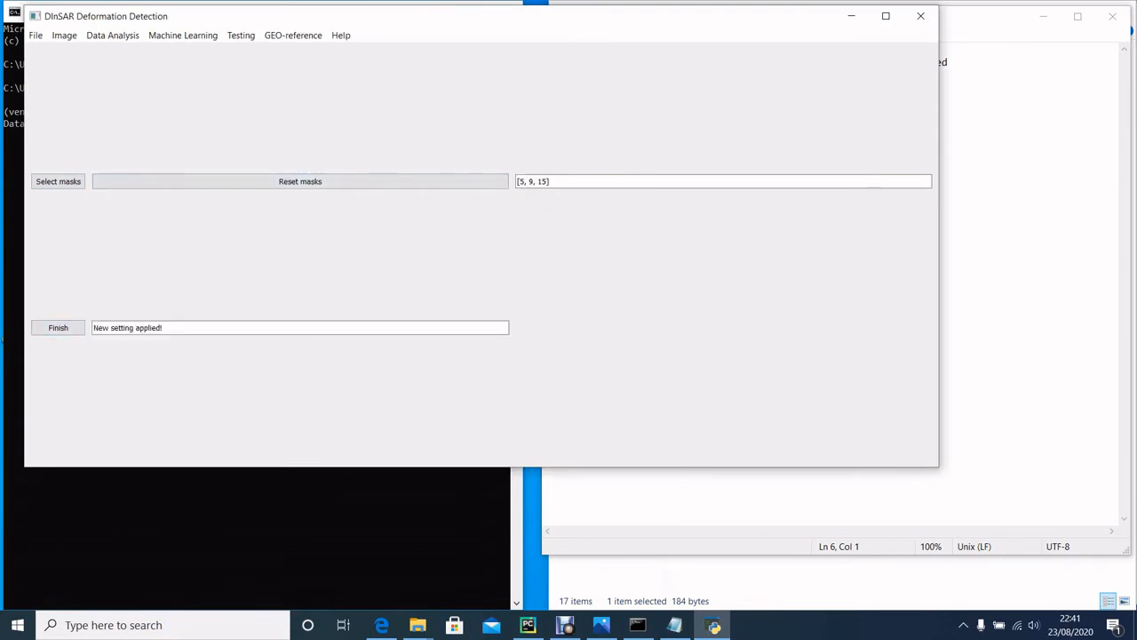
{"action": "left_click", "coordinate": [64, 35]}
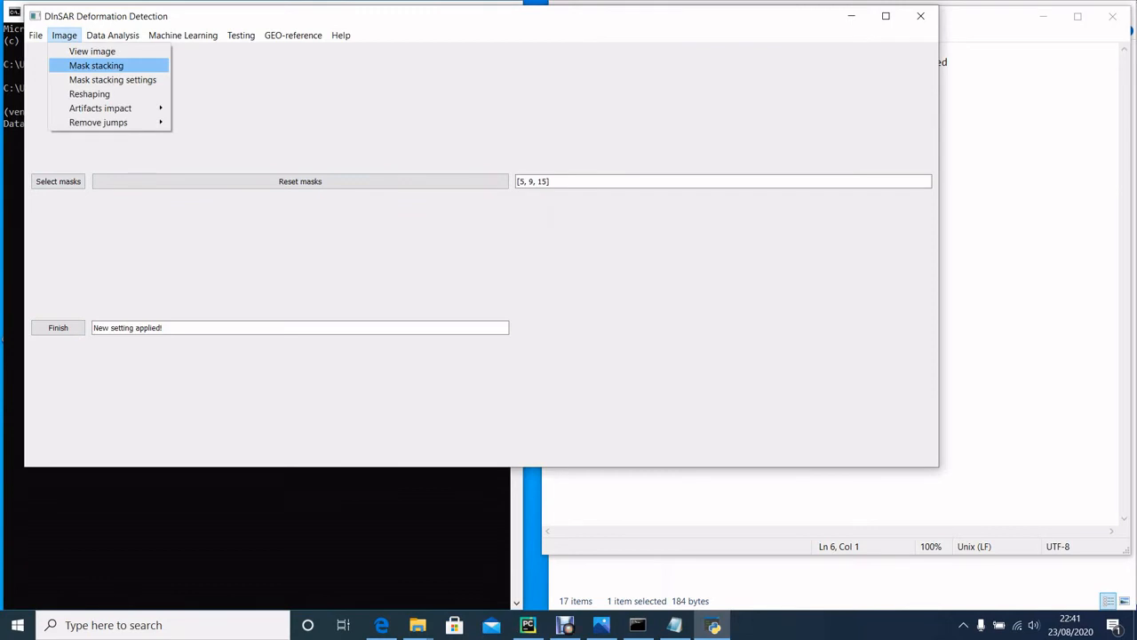
{"action": "left_click", "coordinate": [96, 66]}
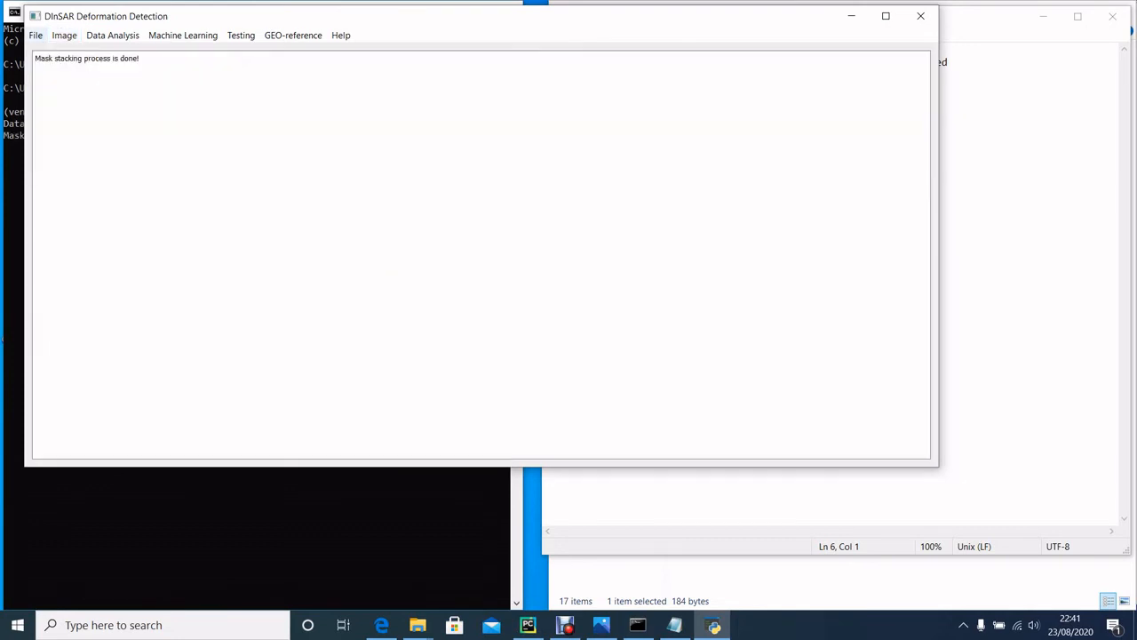
Step: Open the image selection table and widen the Shape of the image and Stack sizes columns to read their entries
{"action": "left_click", "coordinate": [36, 35]}
{"action": "mouse_move", "coordinate": [62, 93]}
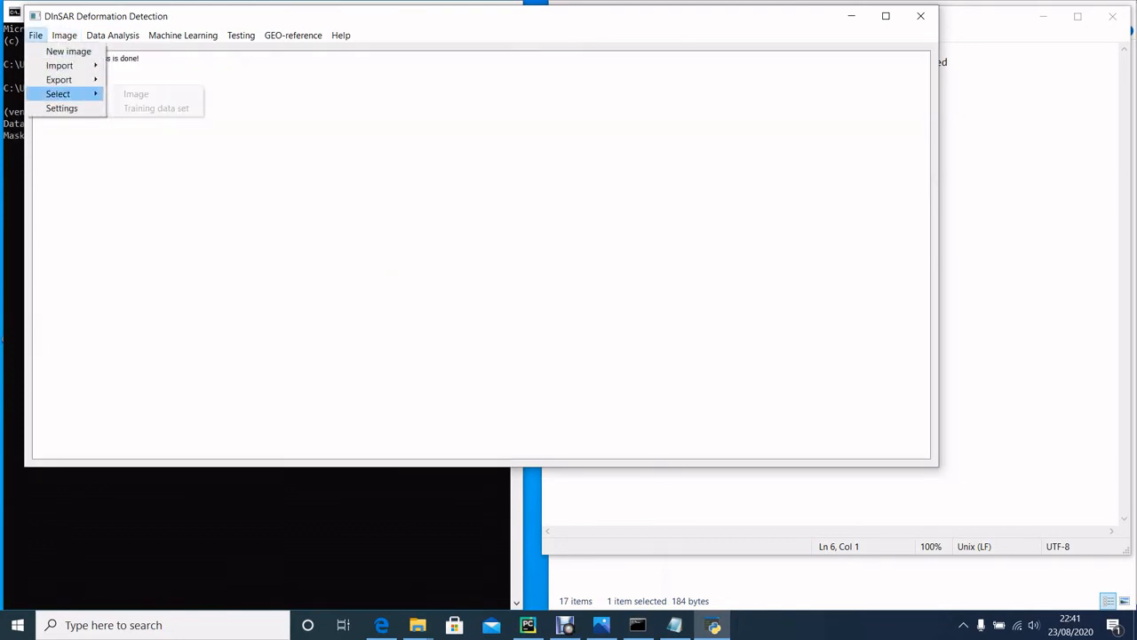
{"action": "left_click", "coordinate": [137, 94]}
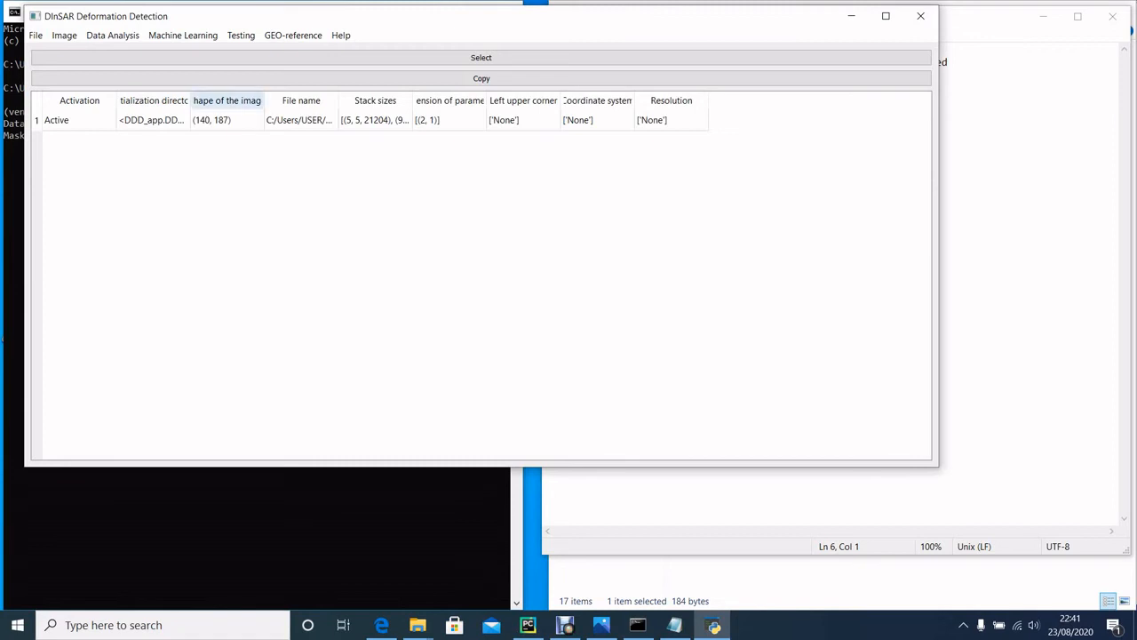
{"action": "left_click_drag", "start_coordinate": [263, 101], "coordinate": [361, 102]}
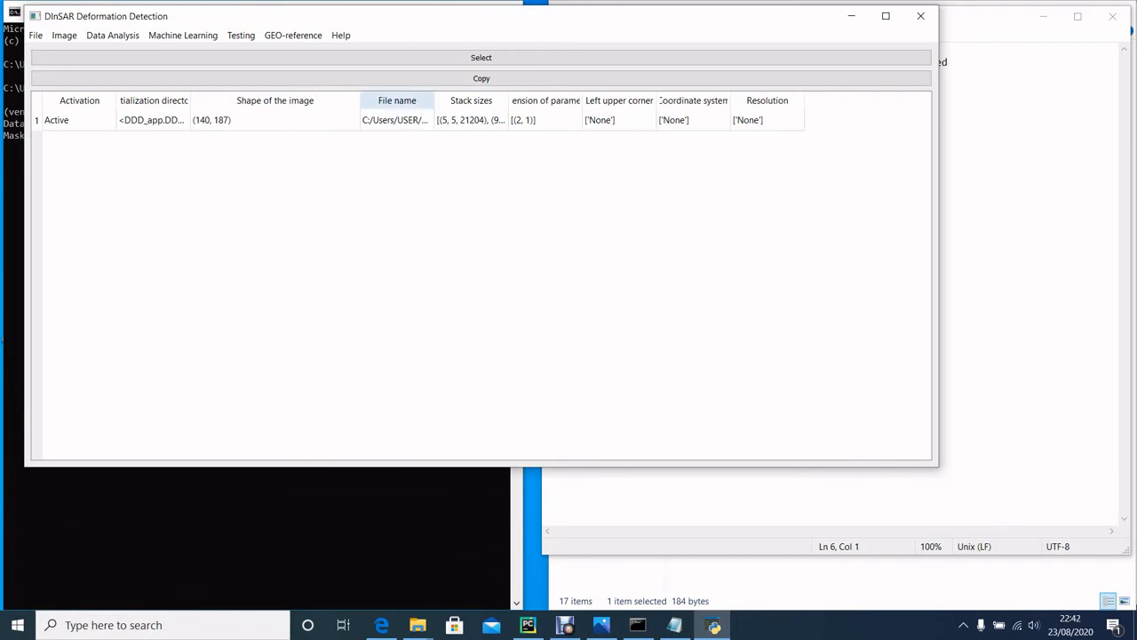
{"action": "left_click_drag", "start_coordinate": [361, 100], "coordinate": [291, 100]}
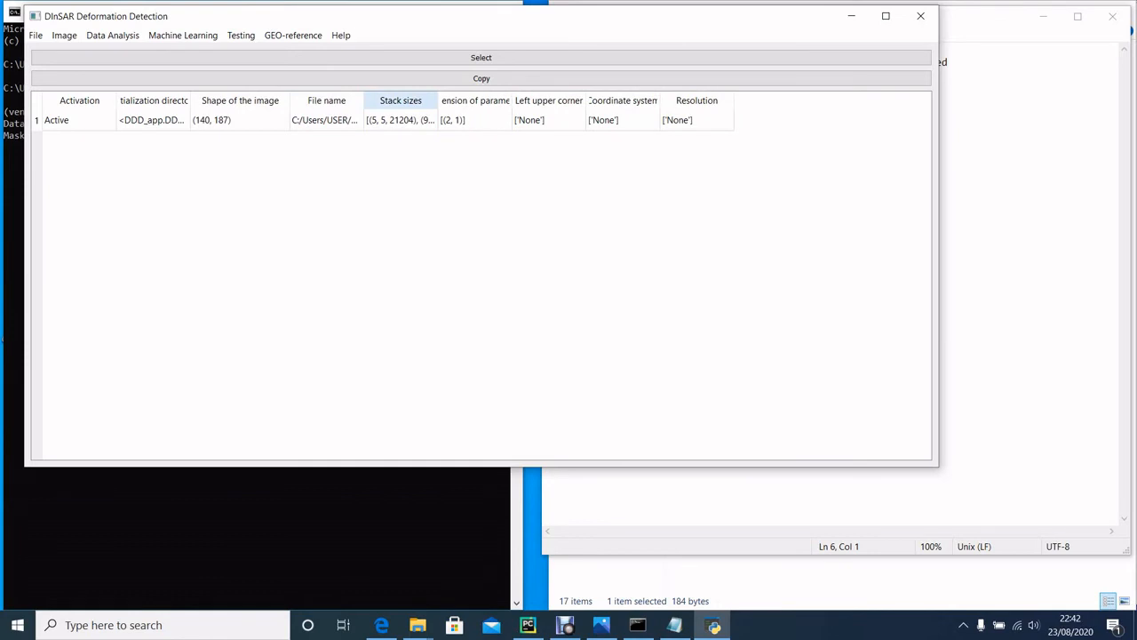
{"action": "left_click_drag", "start_coordinate": [437, 100], "coordinate": [600, 100]}
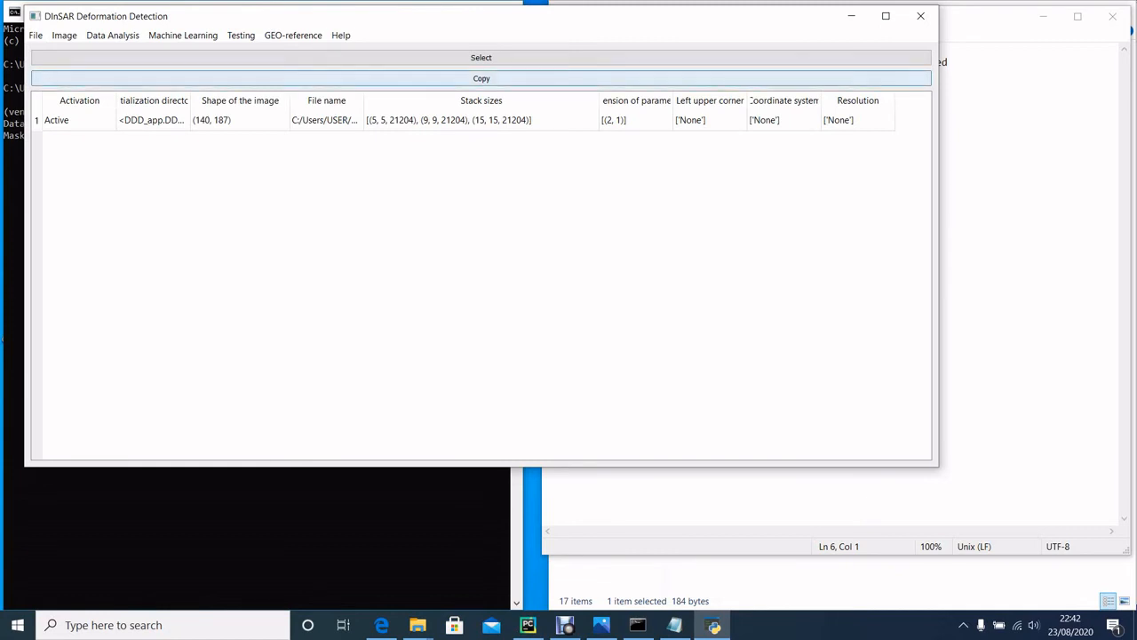
Step: Run the Default parametrization on the X learning data
{"action": "left_click", "coordinate": [112, 34]}
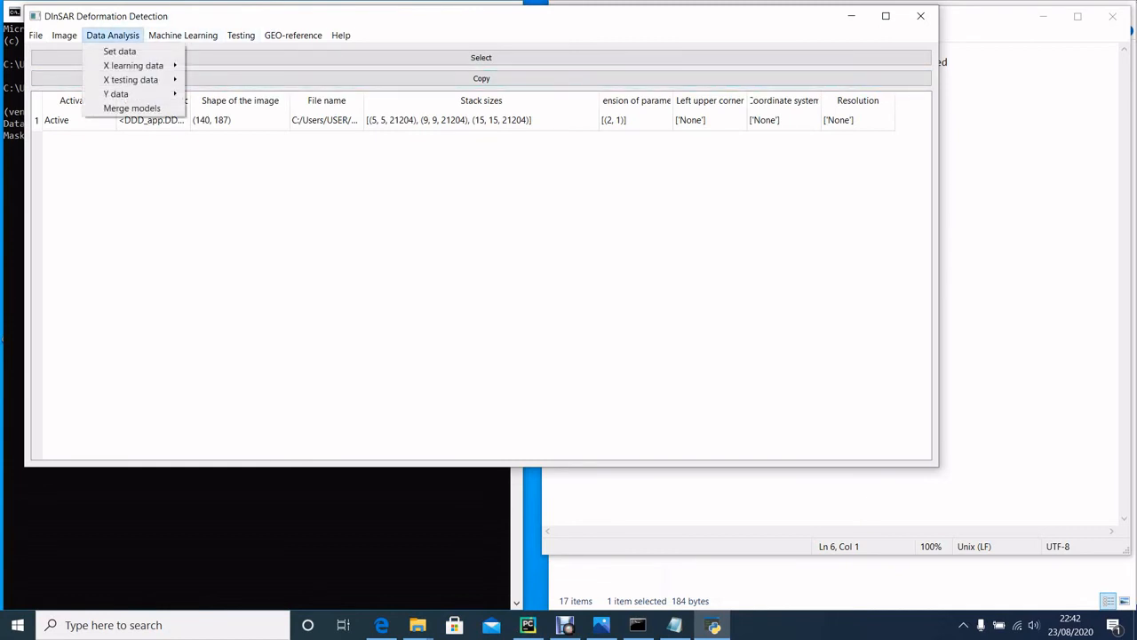
{"action": "mouse_move", "coordinate": [134, 64]}
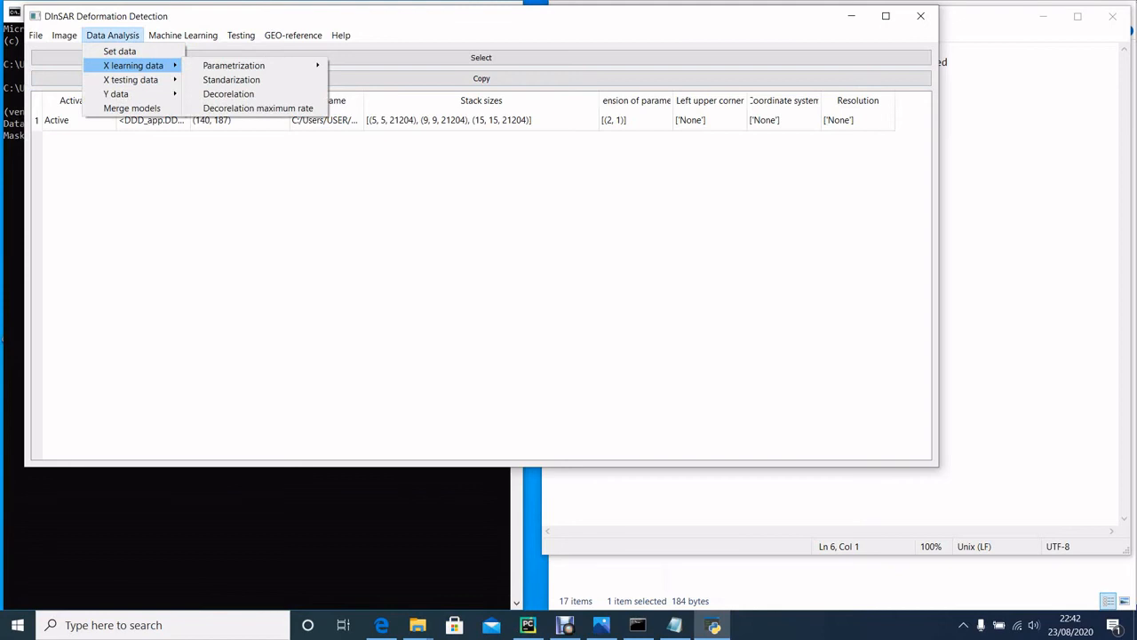
{"action": "mouse_move", "coordinate": [233, 65]}
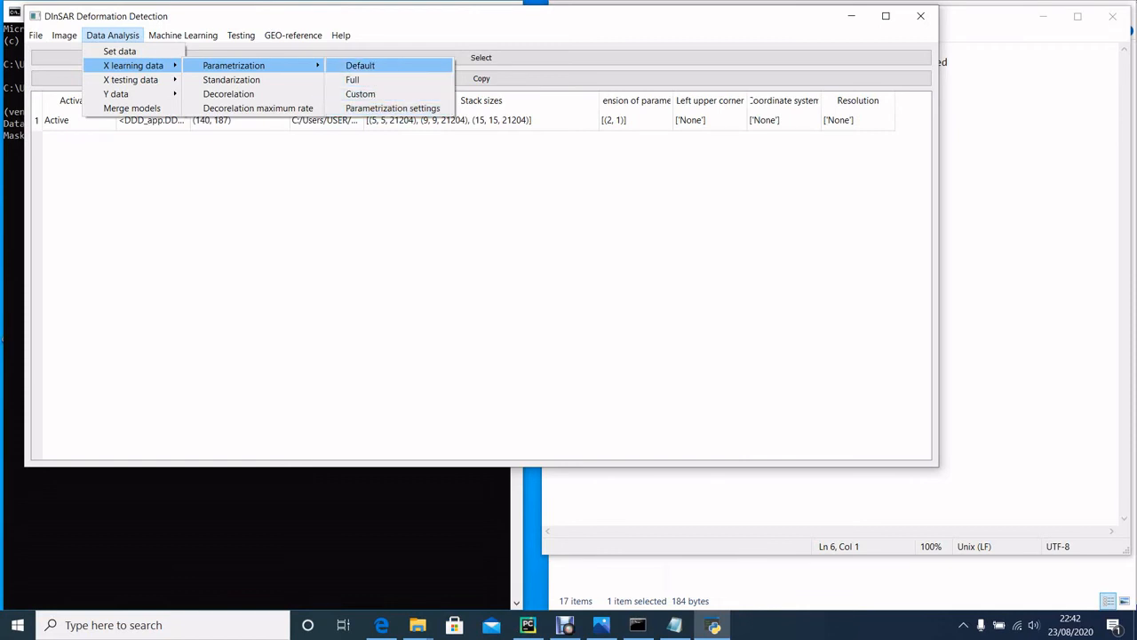
{"action": "left_click", "coordinate": [359, 64]}
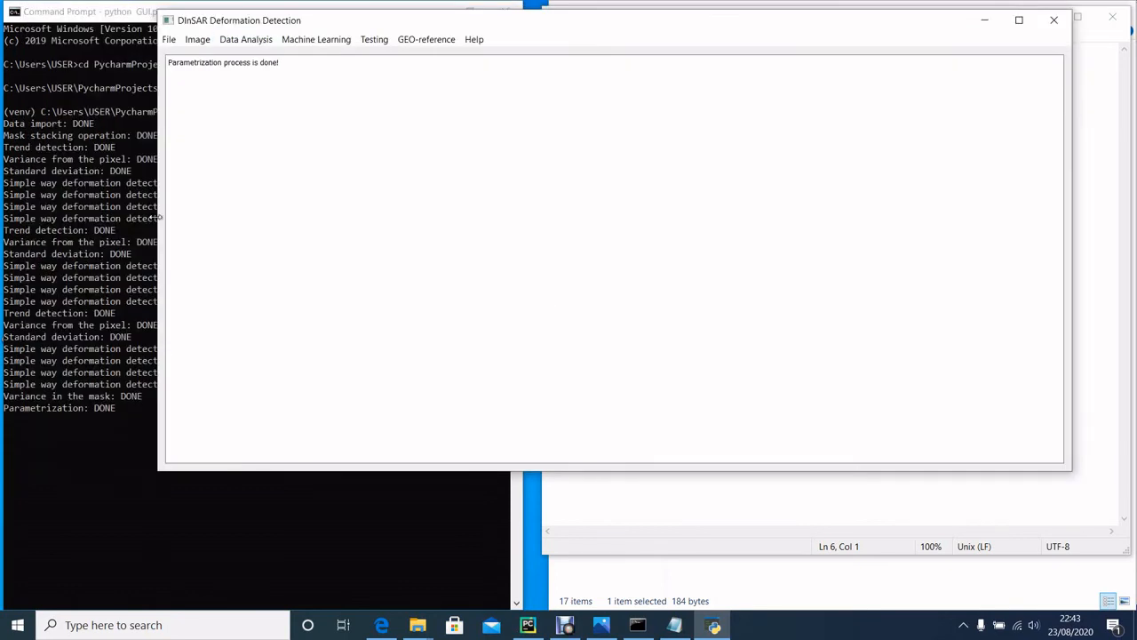
Step: Narrow the application window and examine the parametrization log in the Command Prompt, highlighting a deformation detection line and a trend detection line
{"action": "left_click_drag", "start_coordinate": [159, 217], "coordinate": [378, 209]}
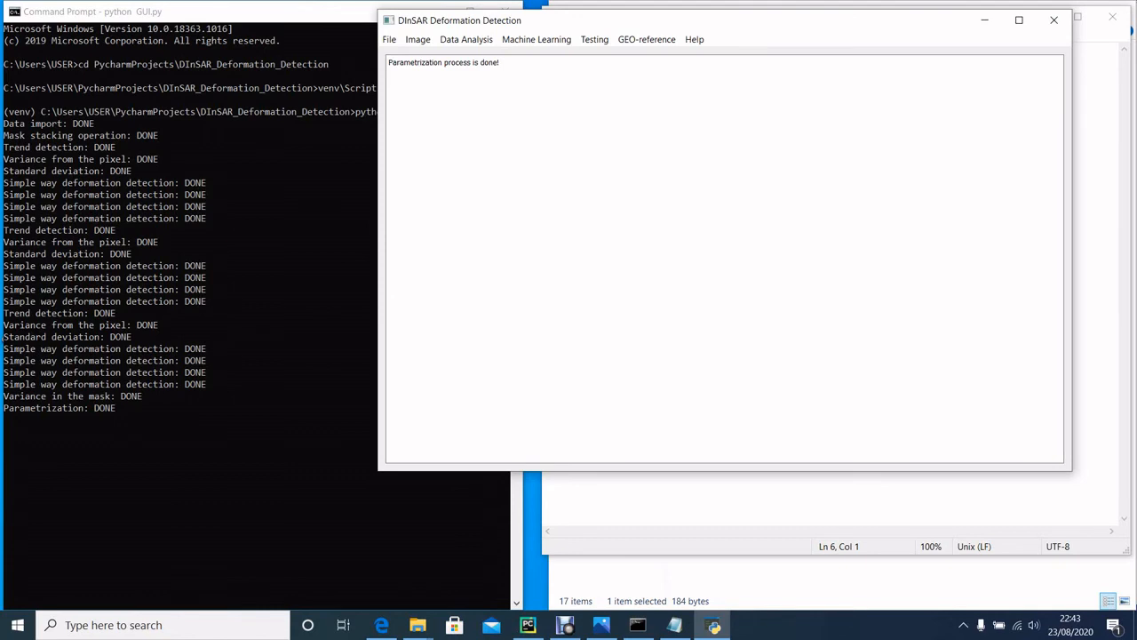
{"action": "key", "text": "alt+Tab"}
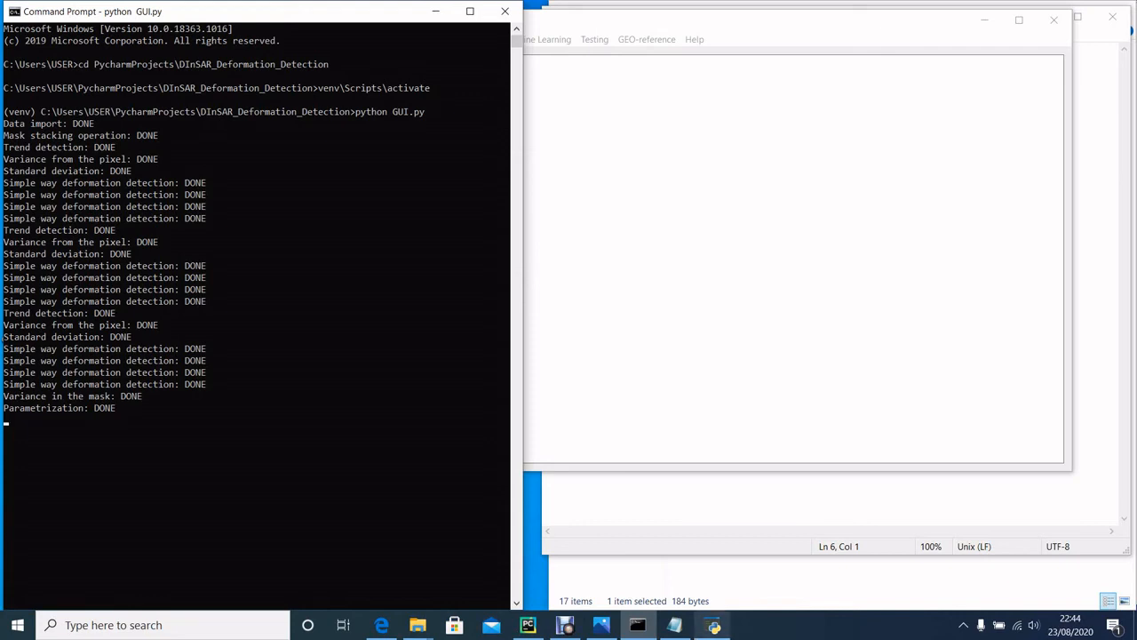
{"action": "mouse_move", "coordinate": [637, 625]}
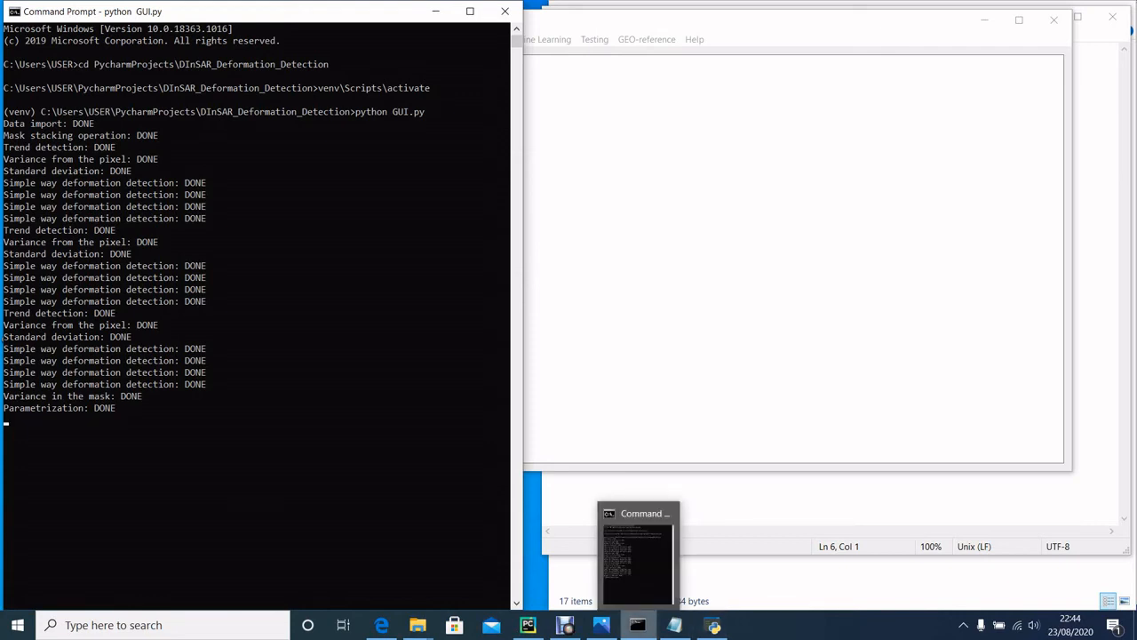
{"action": "left_click", "coordinate": [713, 624]}
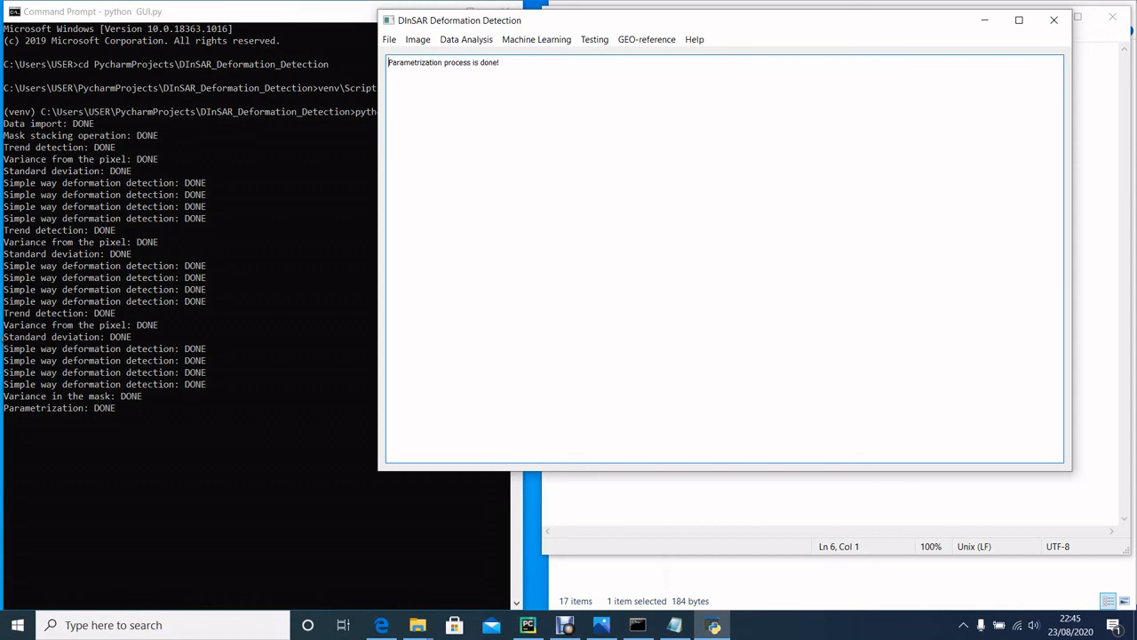
{"action": "key", "text": "alt+Tab"}
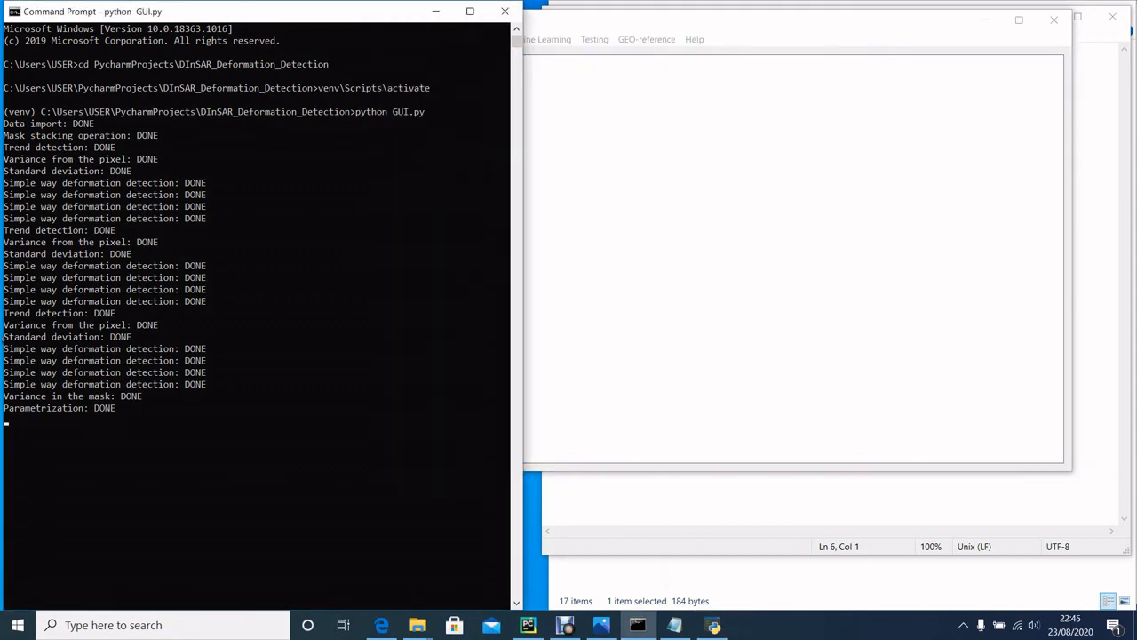
{"action": "left_click_drag", "start_coordinate": [206, 266], "coordinate": [78, 266]}
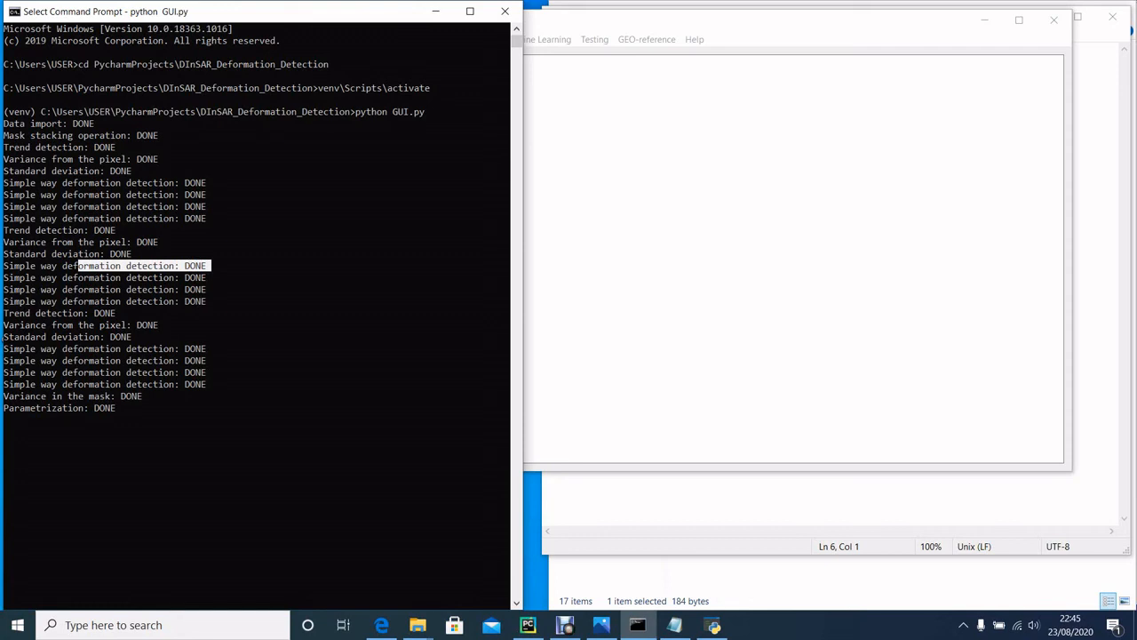
{"action": "left_click_drag", "start_coordinate": [123, 313], "coordinate": [33, 313]}
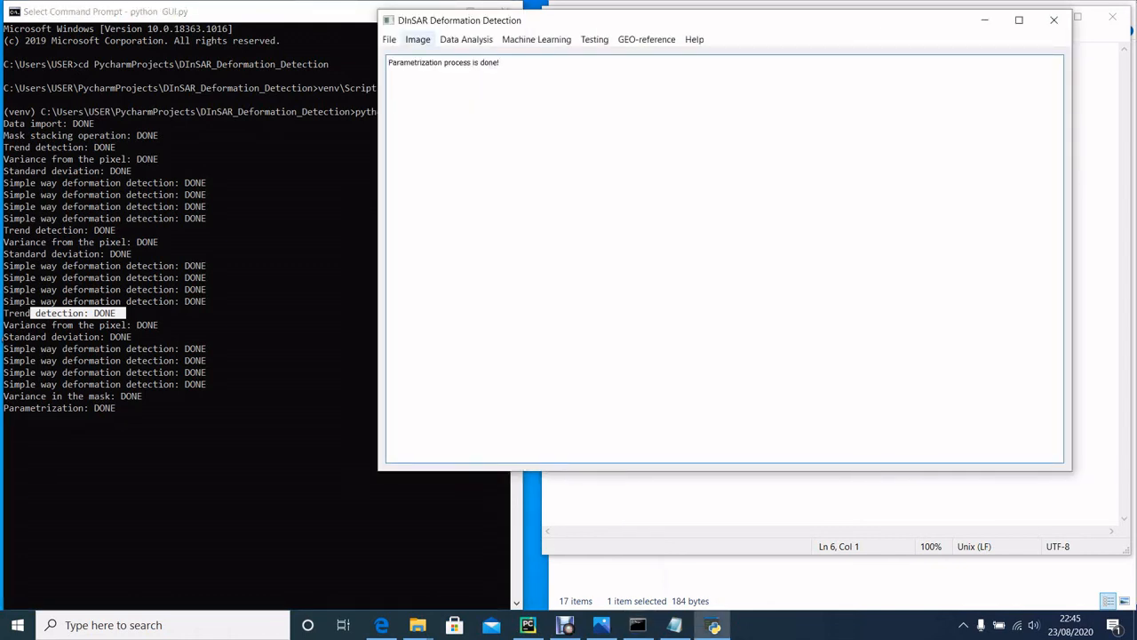
Step: Reopen the image selection table and widen the Dimension of parameters column to read its entry
{"action": "left_click", "coordinate": [537, 39]}
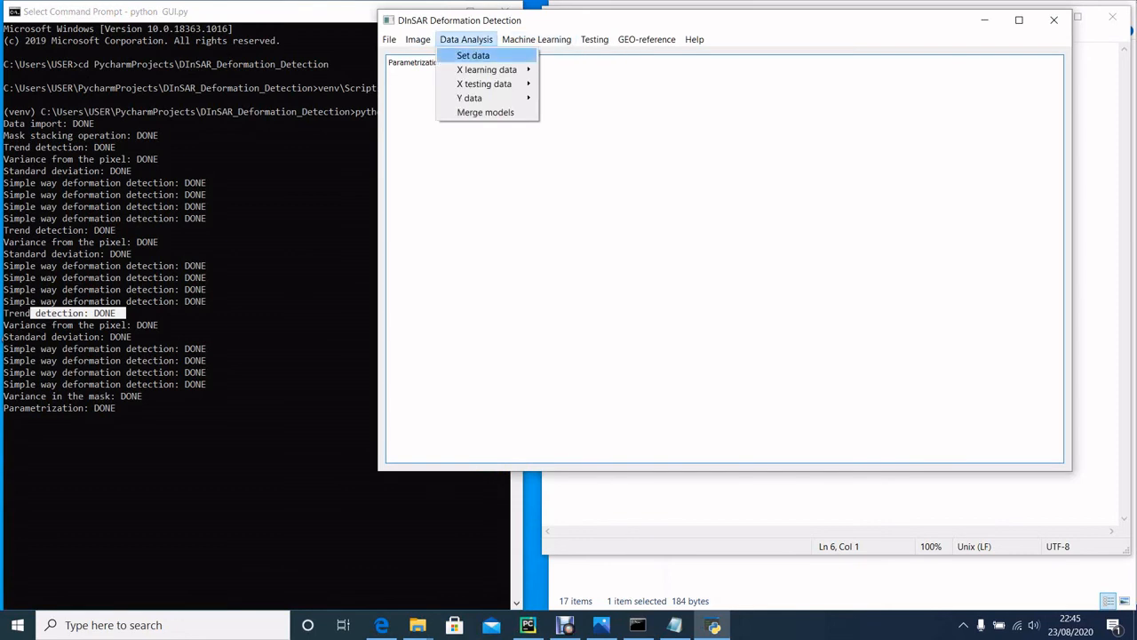
{"action": "mouse_move", "coordinate": [389, 39]}
{"action": "mouse_move", "coordinate": [414, 98]}
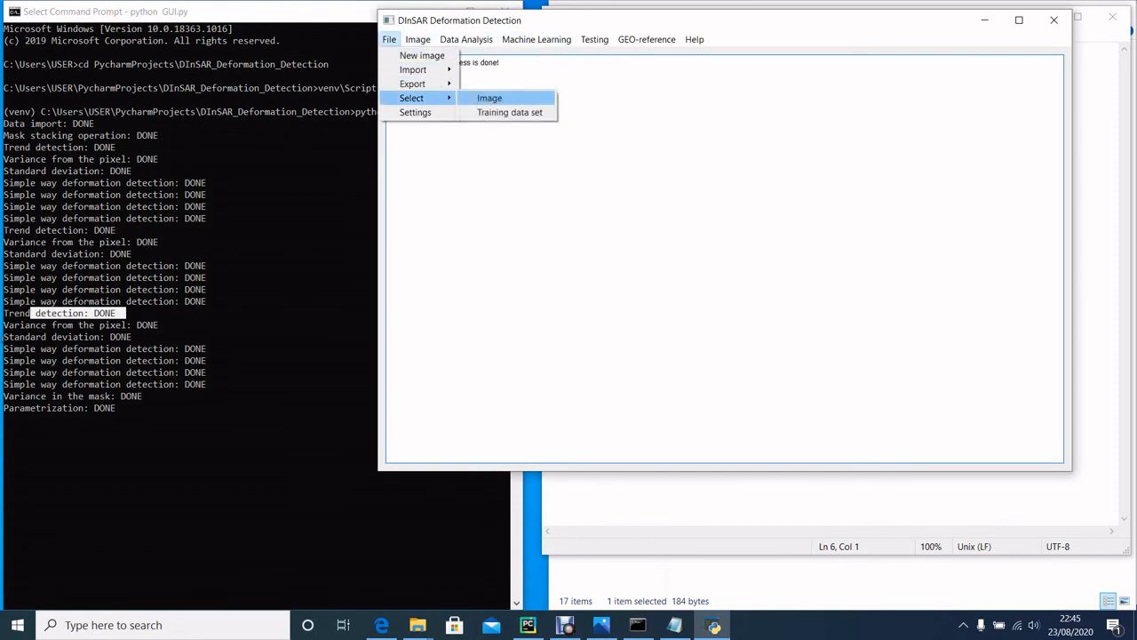
{"action": "left_click", "coordinate": [490, 98]}
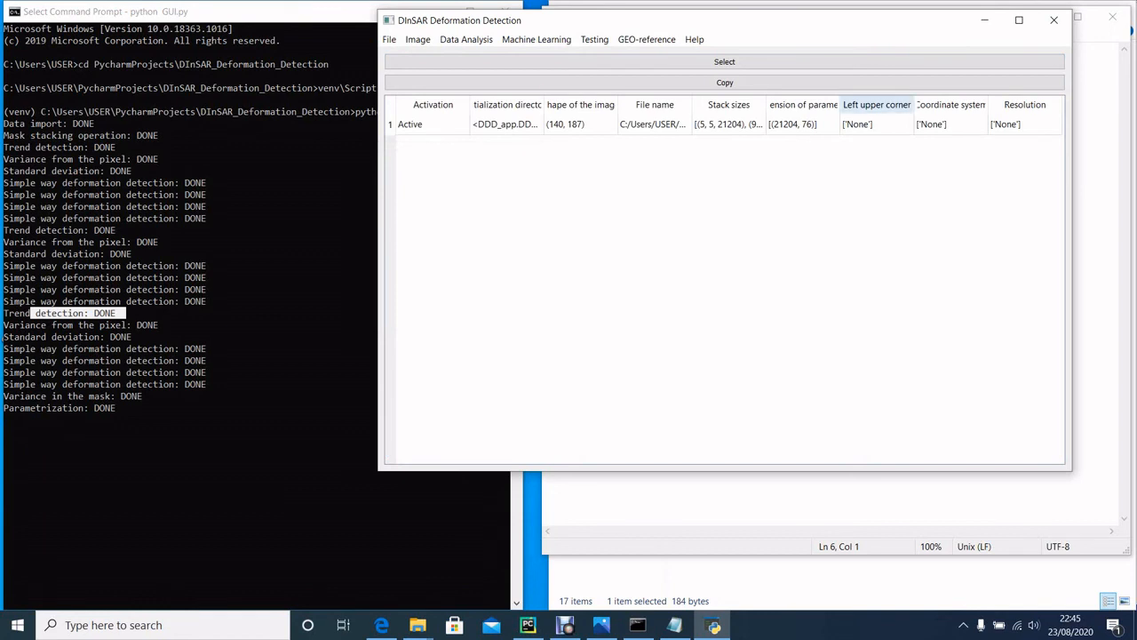
{"action": "left_click_drag", "start_coordinate": [885, 105], "coordinate": [961, 105]}
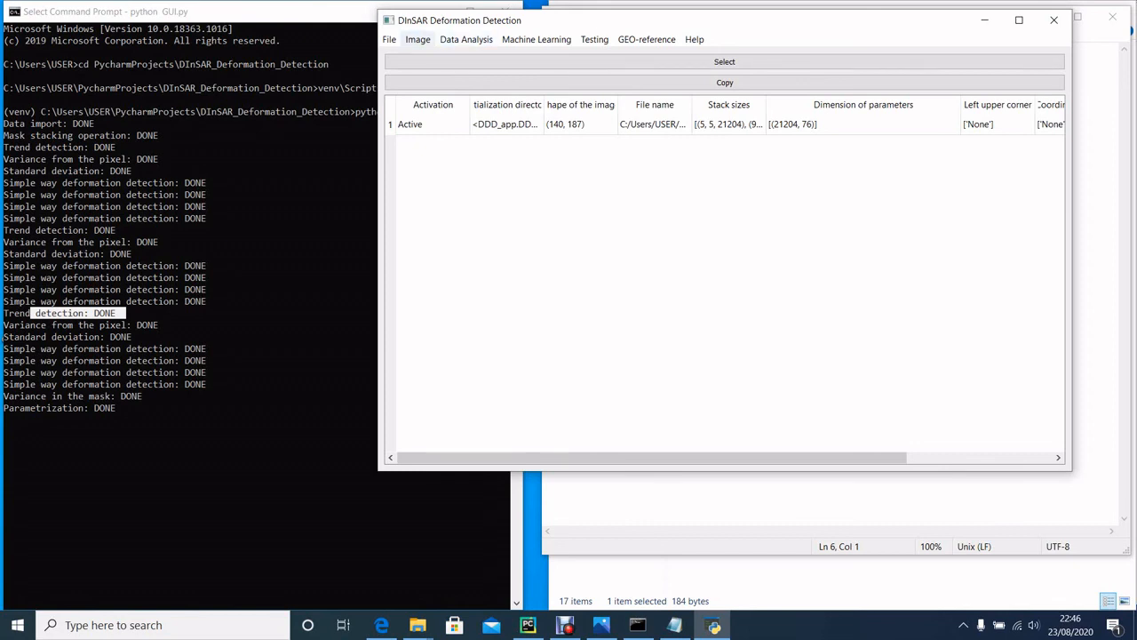
Step: Open the model data set table, enlarge the window and widen the X data column to read its entry
{"action": "left_click", "coordinate": [465, 39]}
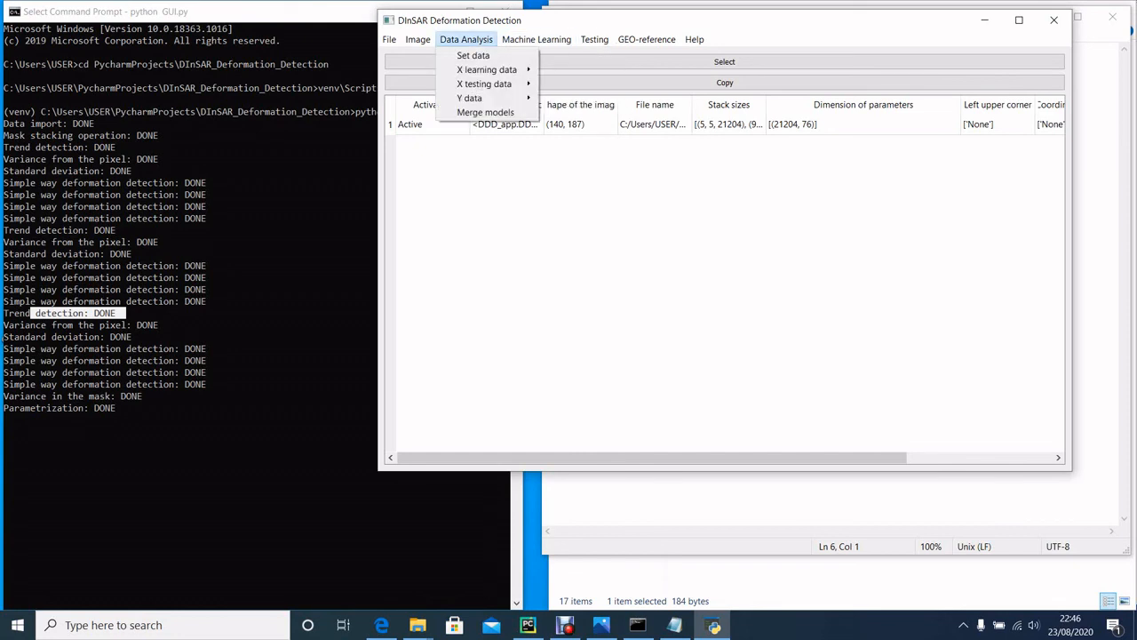
{"action": "left_click", "coordinate": [473, 55]}
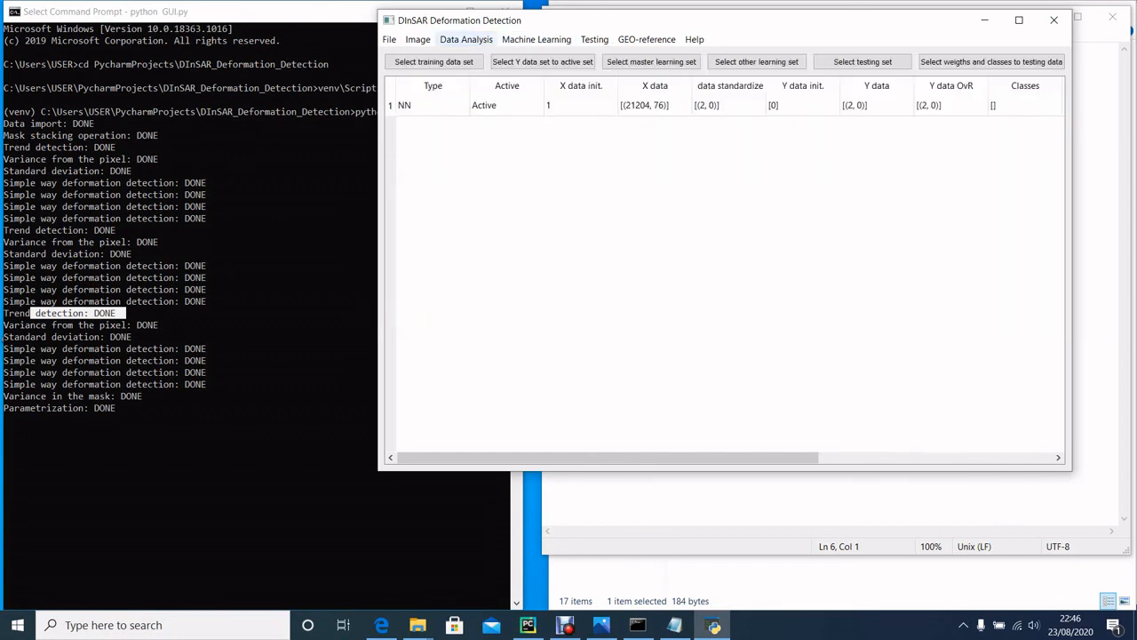
{"action": "left_click_drag", "start_coordinate": [378, 125], "coordinate": [106, 125]}
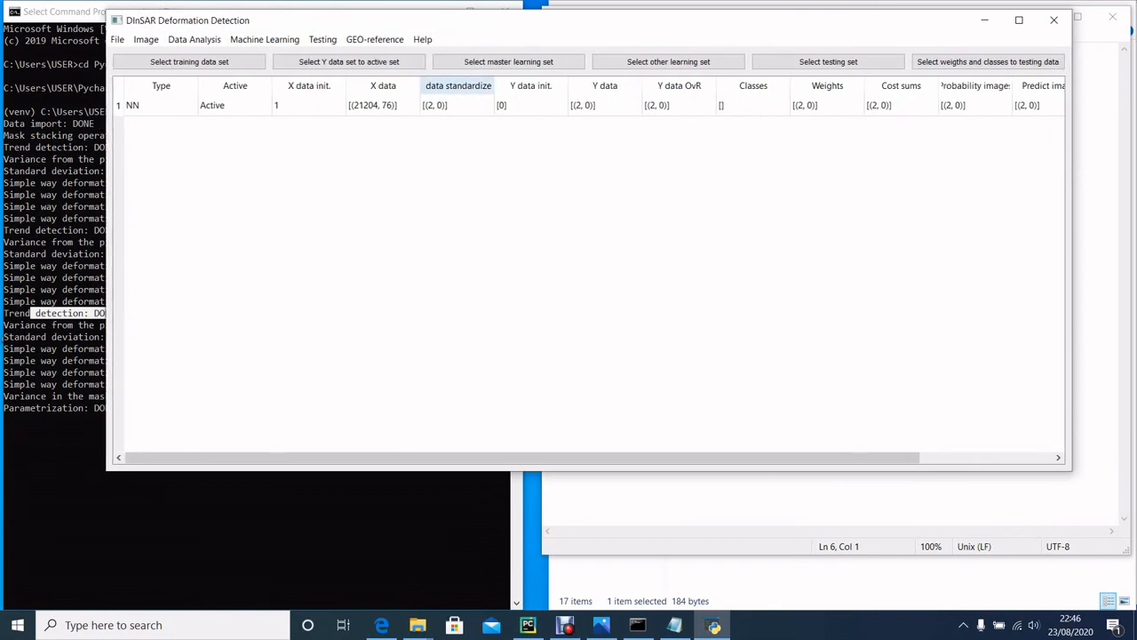
{"action": "left_click_drag", "start_coordinate": [420, 85], "coordinate": [512, 85]}
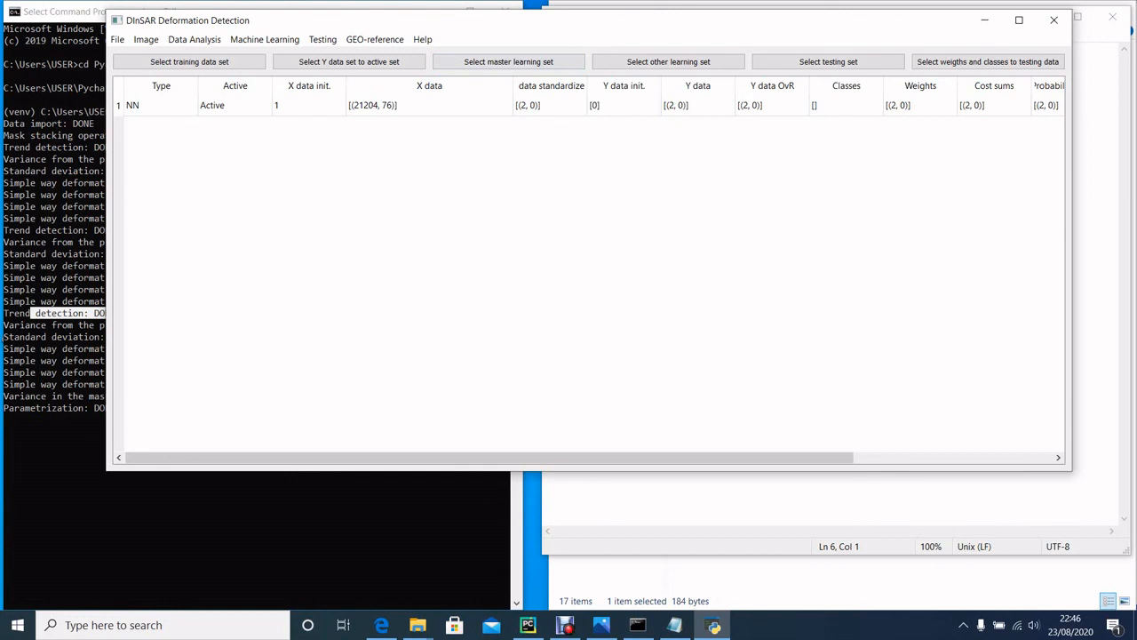
Step: Assign master training data set 1 to model data set 1 and reload the model data set table
{"action": "left_click", "coordinate": [444, 62]}
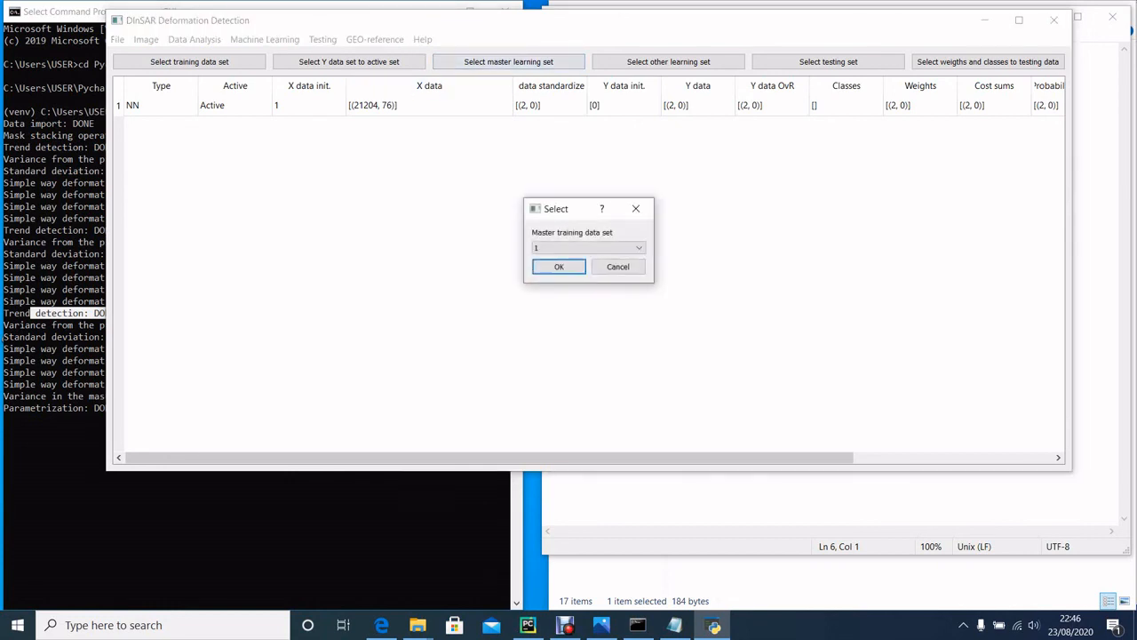
{"action": "key", "text": "Return"}
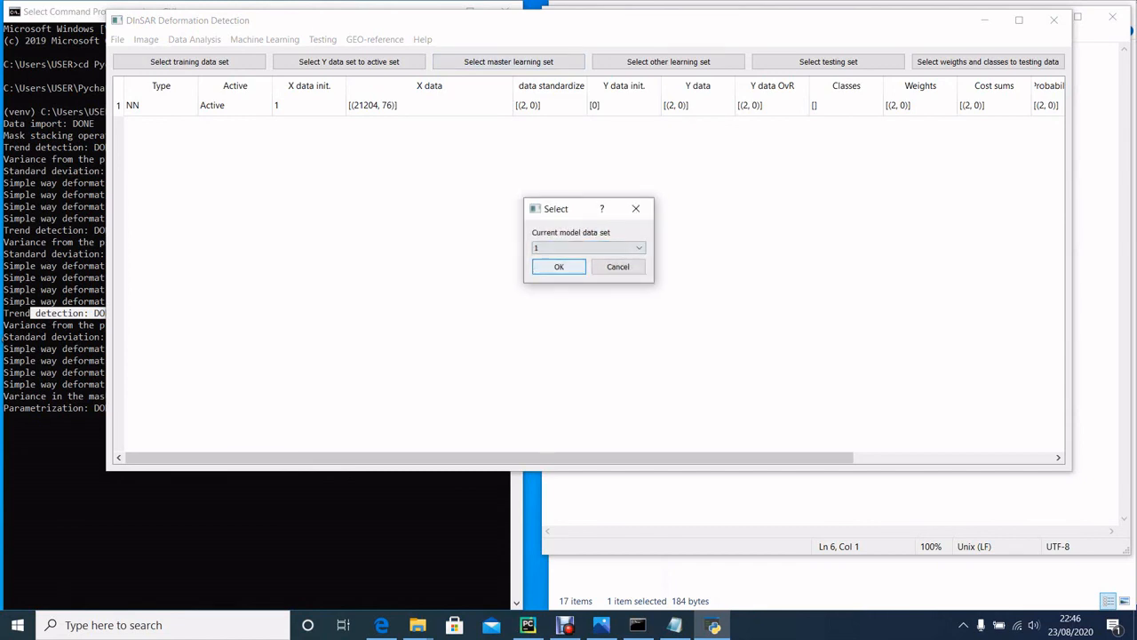
{"action": "key", "text": "Return"}
{"action": "left_click", "coordinate": [265, 39]}
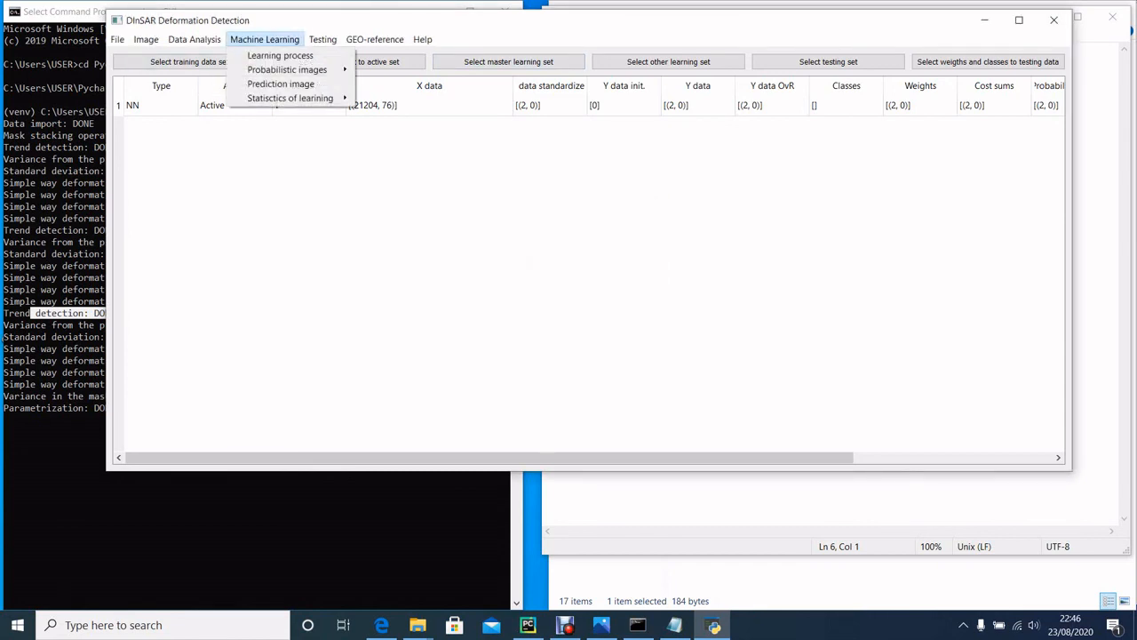
{"action": "left_click", "coordinate": [201, 55]}
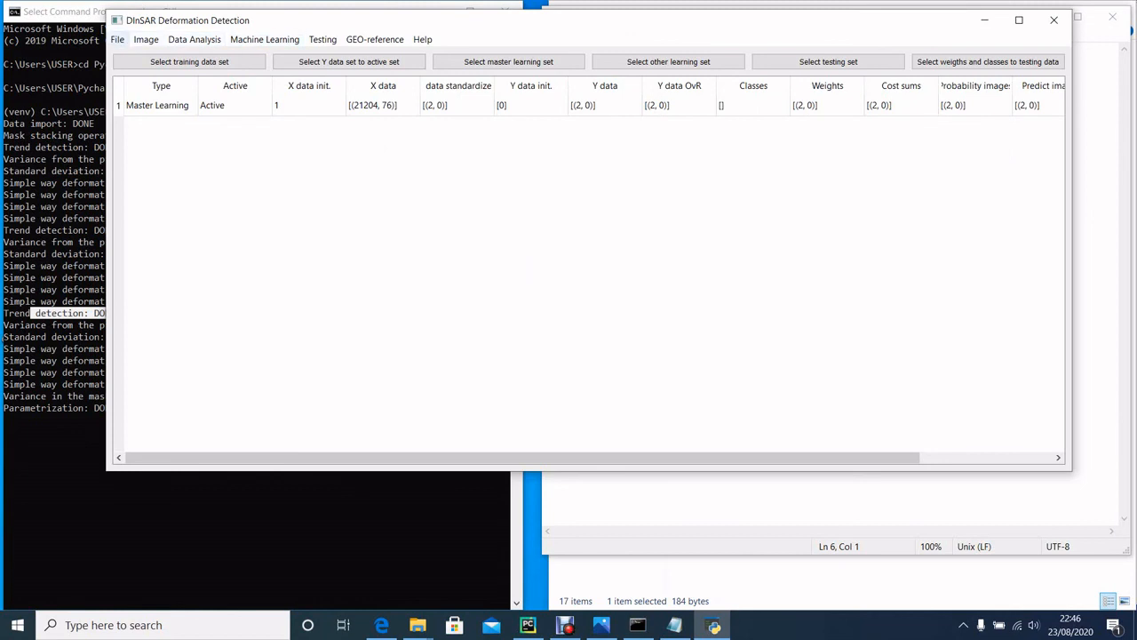
Step: Review the image import settings for cropping, nan handling and data type, and the masks in the mask stacking settings
{"action": "left_click", "coordinate": [117, 39]}
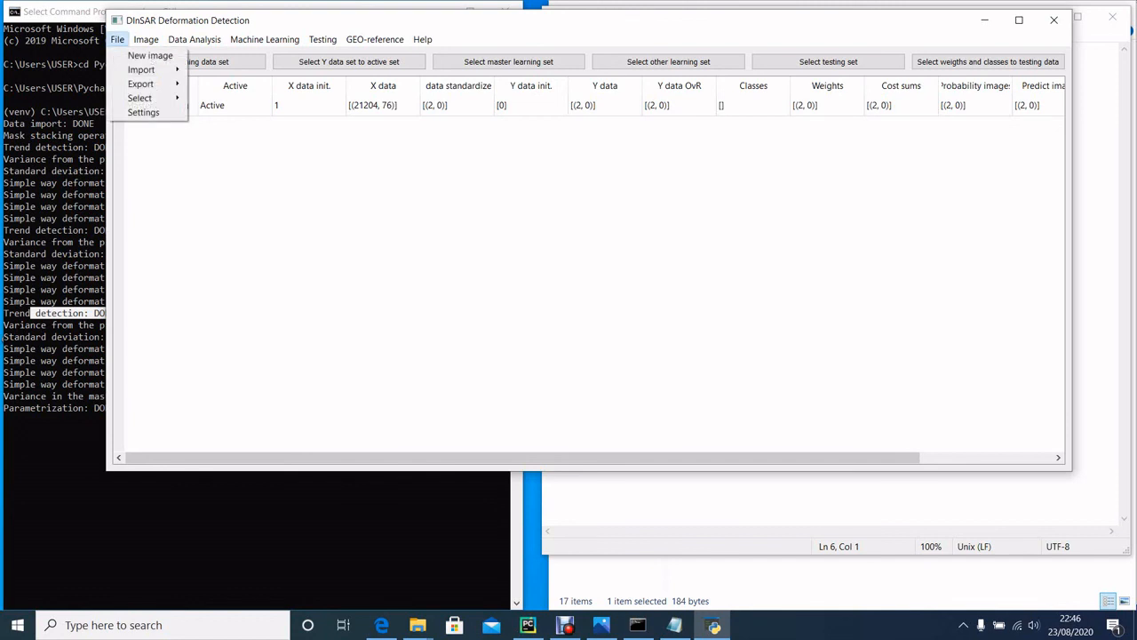
{"action": "mouse_move", "coordinate": [139, 97]}
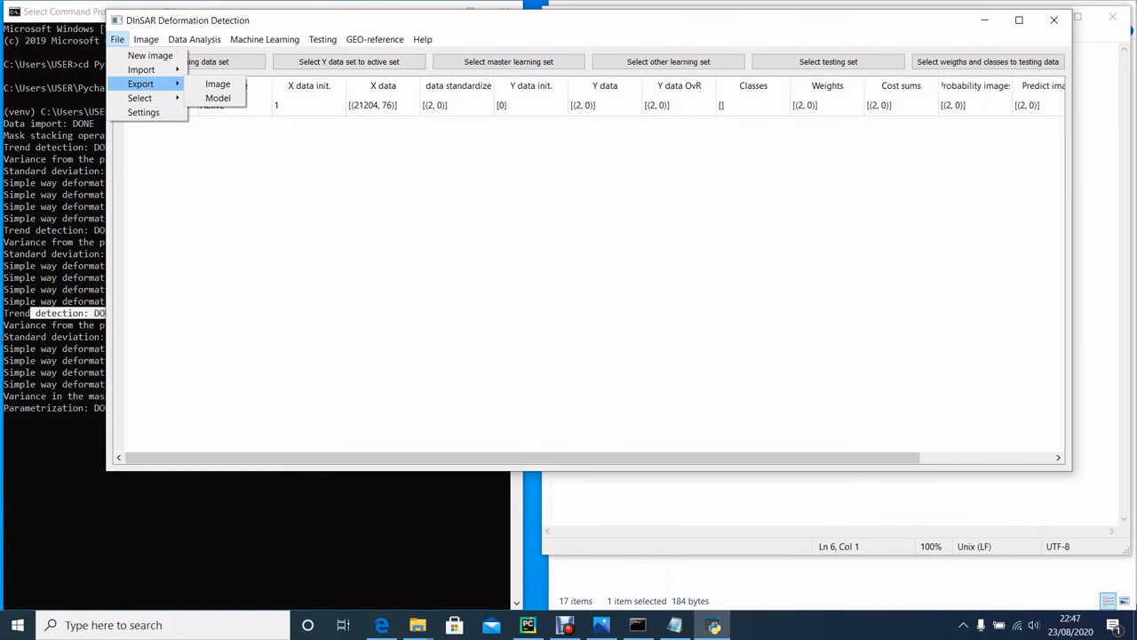
{"action": "key", "text": "Up"}
{"action": "key", "text": "Right"}
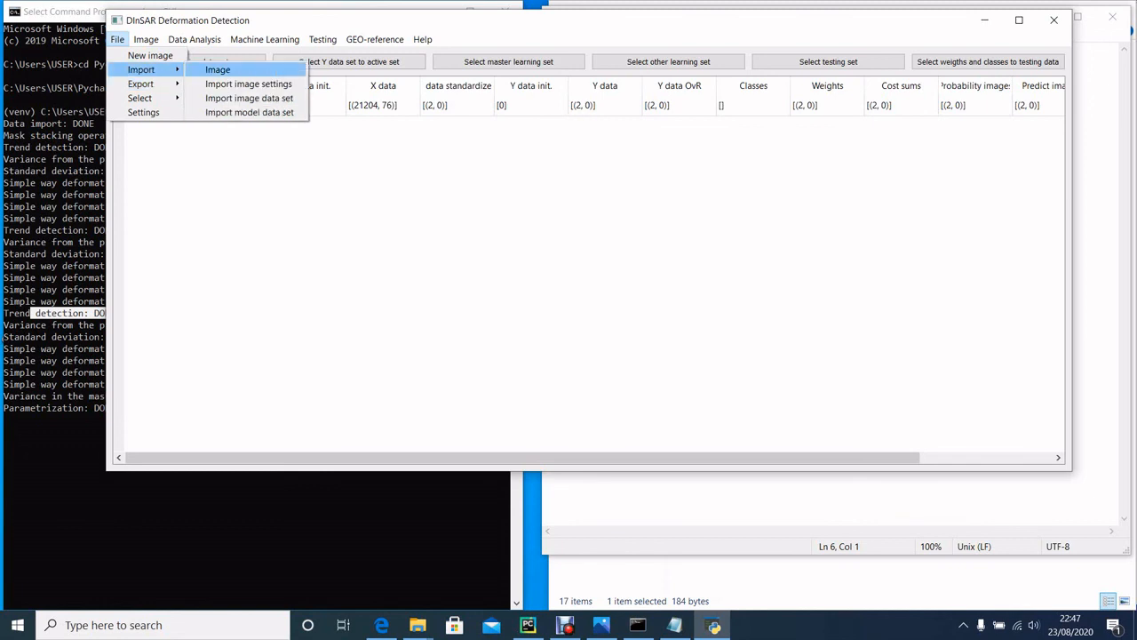
{"action": "key", "text": "Down"}
{"action": "key", "text": "Return"}
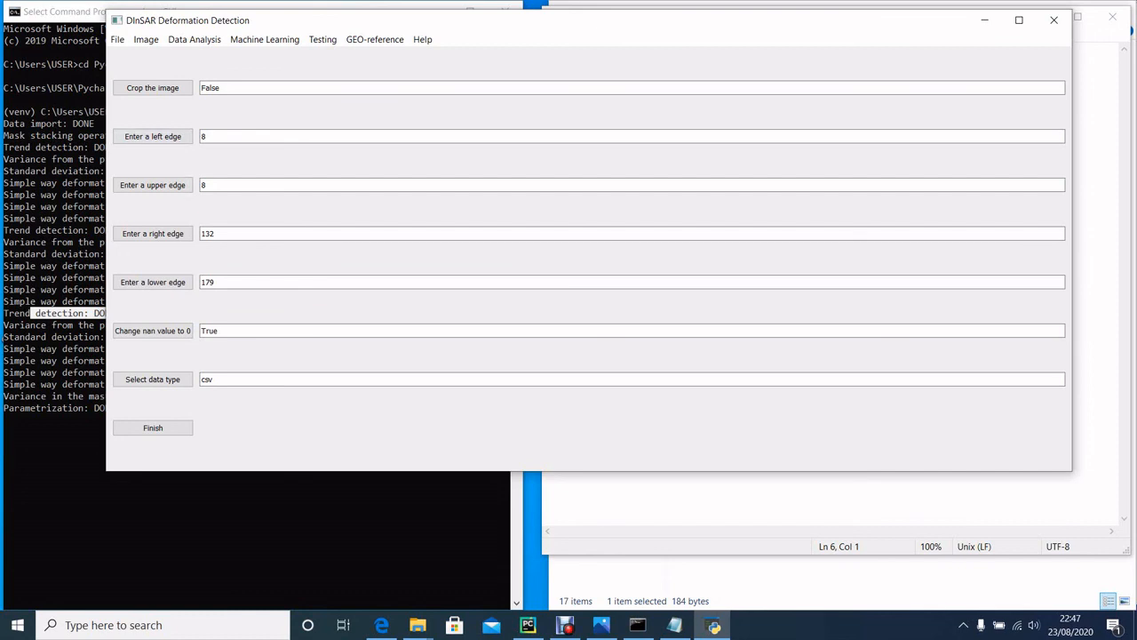
{"action": "left_click", "coordinate": [146, 39]}
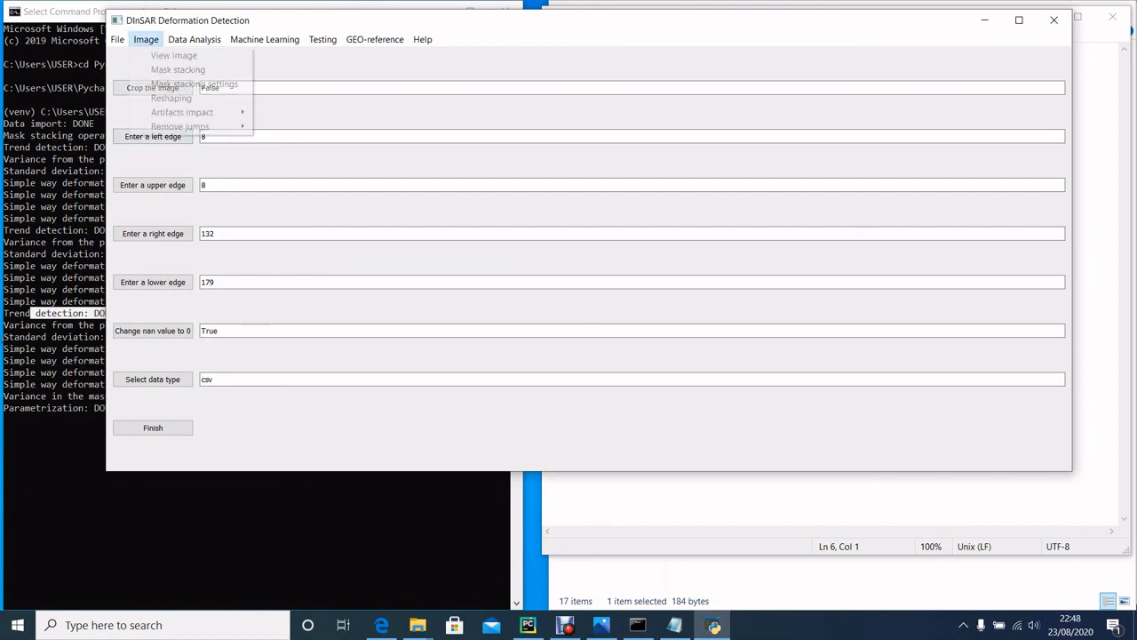
{"action": "left_click", "coordinate": [194, 83]}
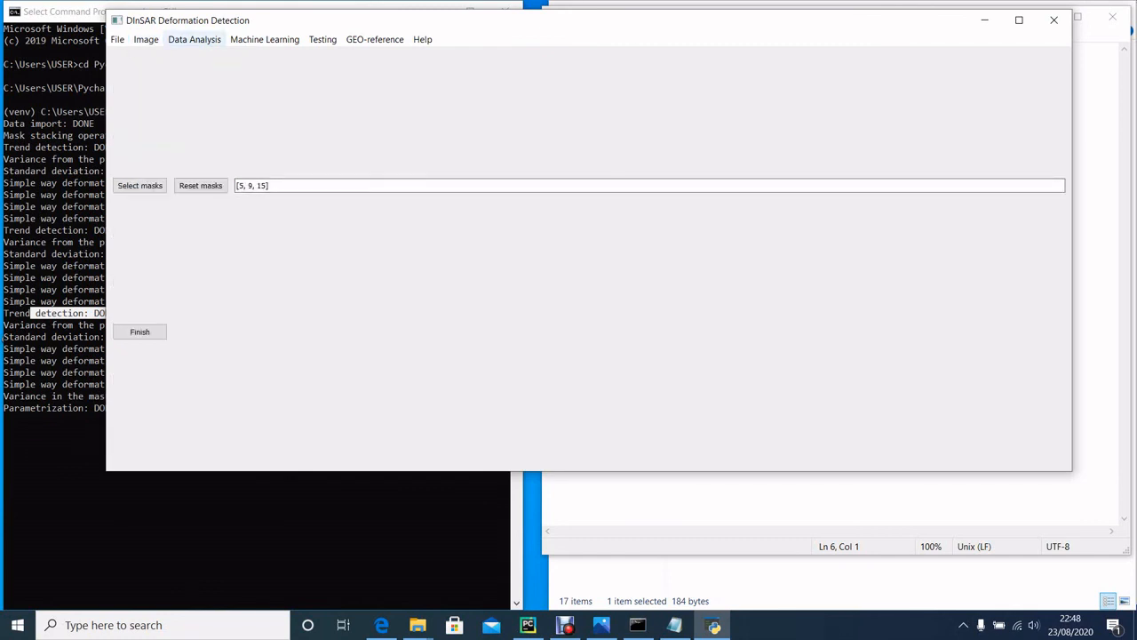
Step: Reopen the image import settings and examine the left edge value used for cropping
{"action": "left_click", "coordinate": [194, 39]}
{"action": "mouse_move", "coordinate": [145, 39]}
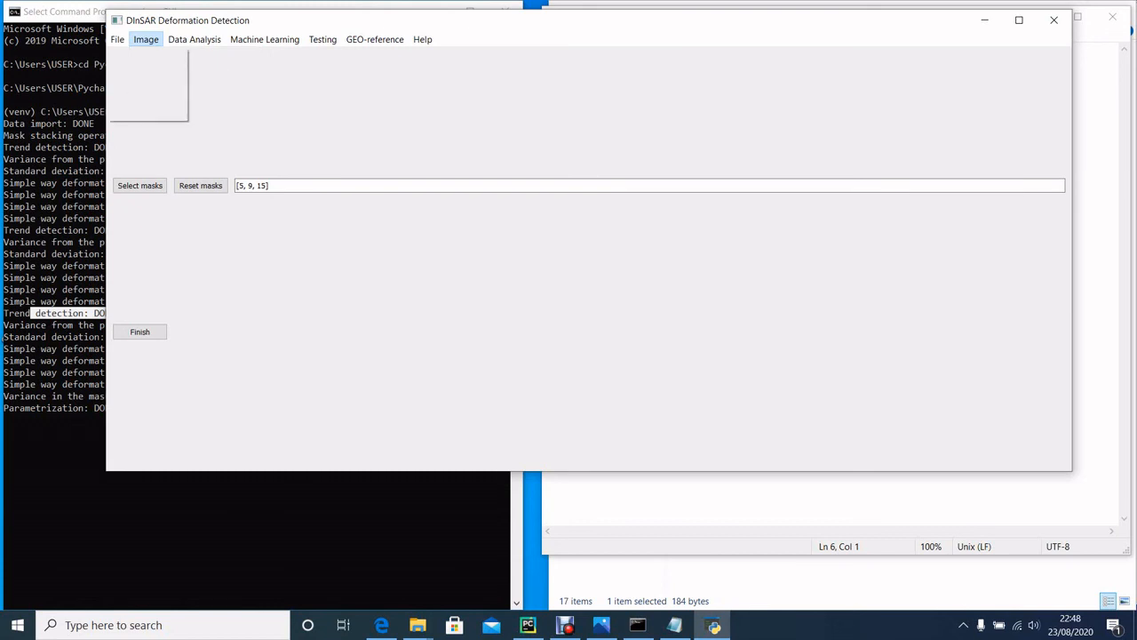
{"action": "mouse_move", "coordinate": [141, 69]}
{"action": "left_click", "coordinate": [249, 84]}
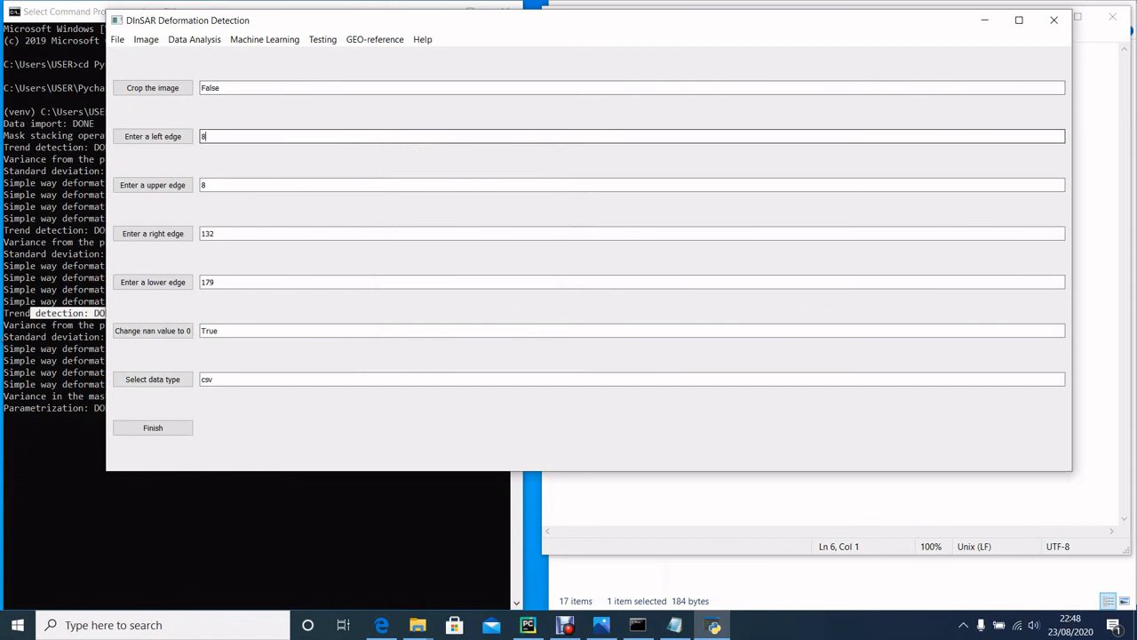
{"action": "double_click", "coordinate": [203, 136]}
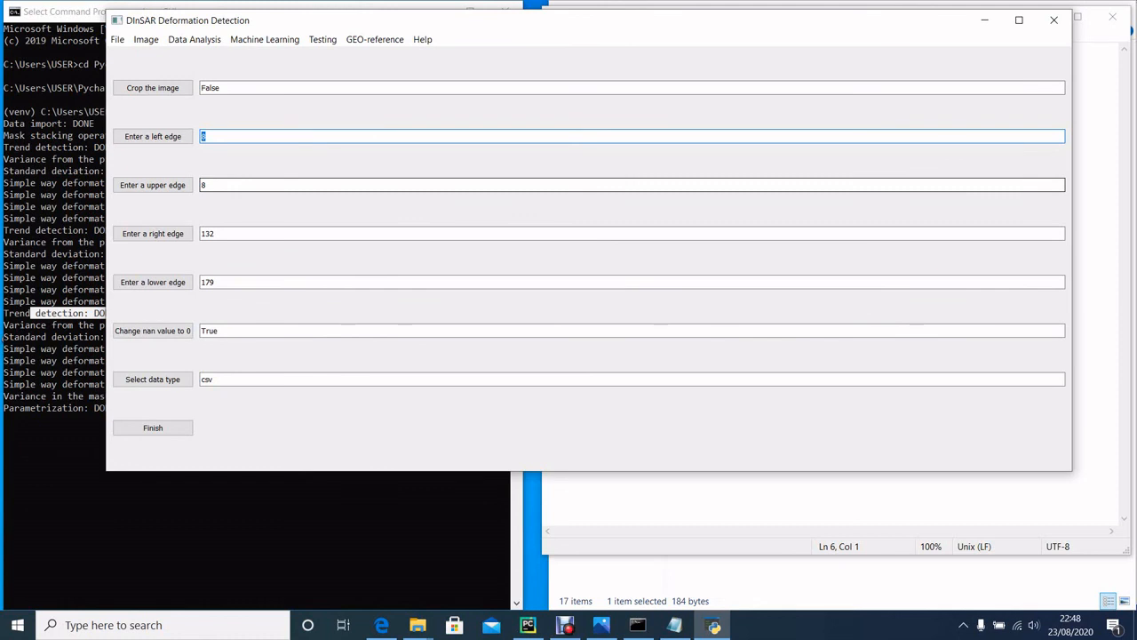
{"action": "left_click", "coordinate": [207, 136]}
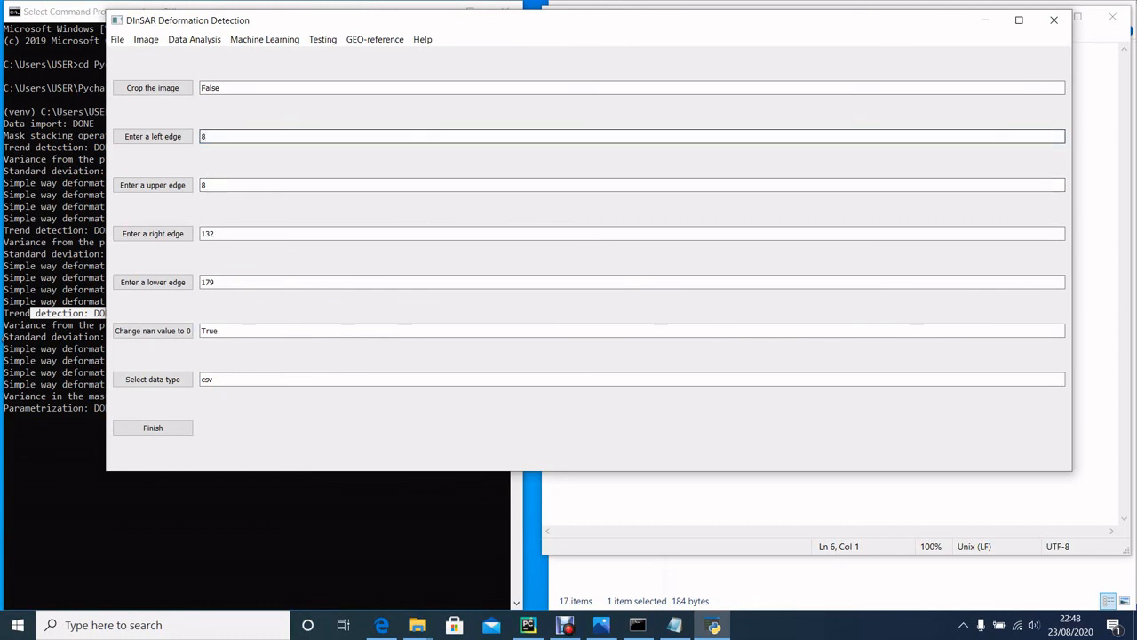